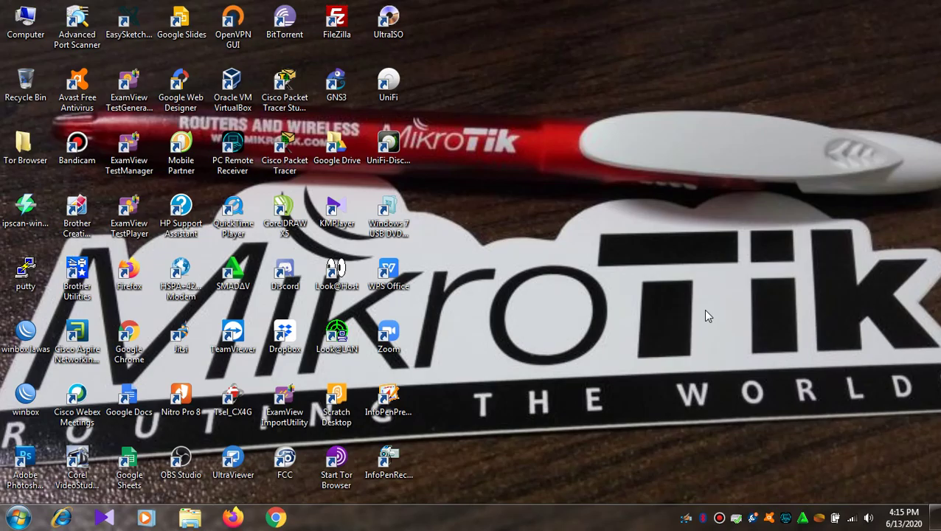
Refresh the desktop and open the Computer properties to show the basic system information.
right_click(626, 147)
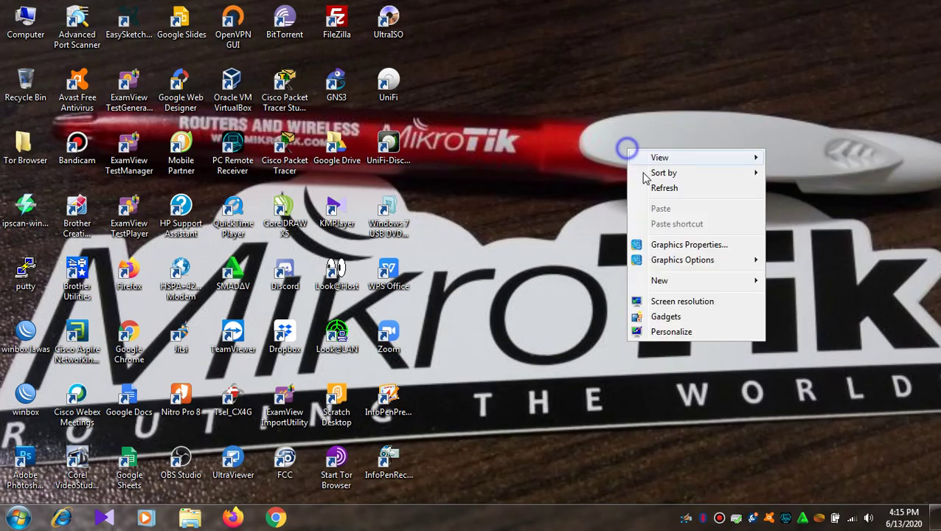
left_click(656, 187)
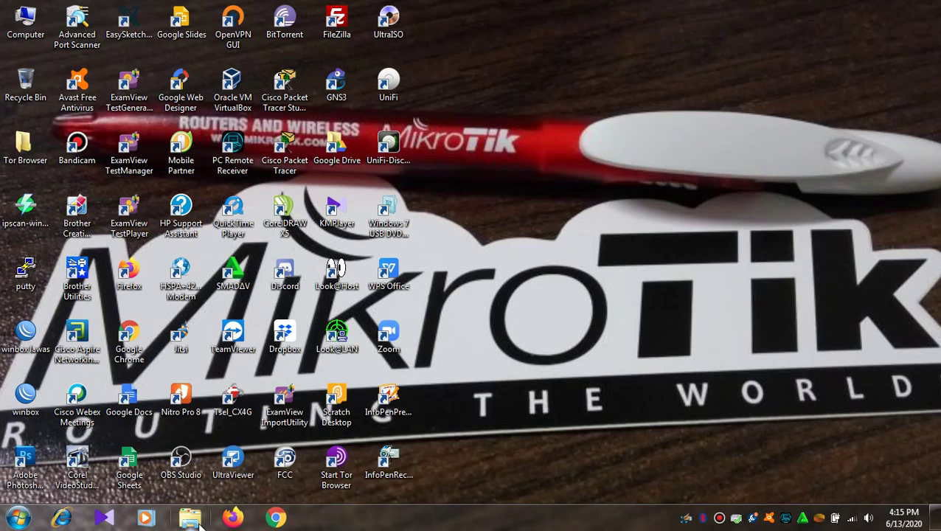
right_click(26, 15)
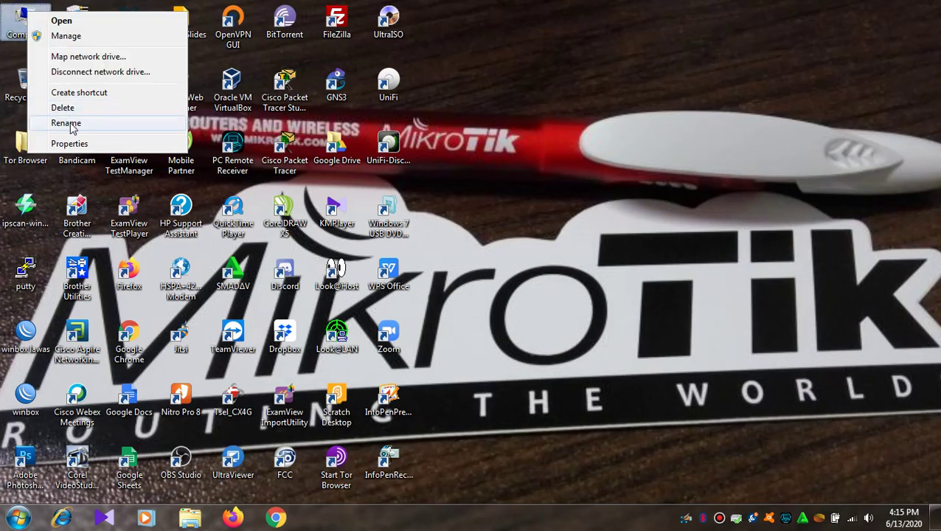
left_click(69, 143)
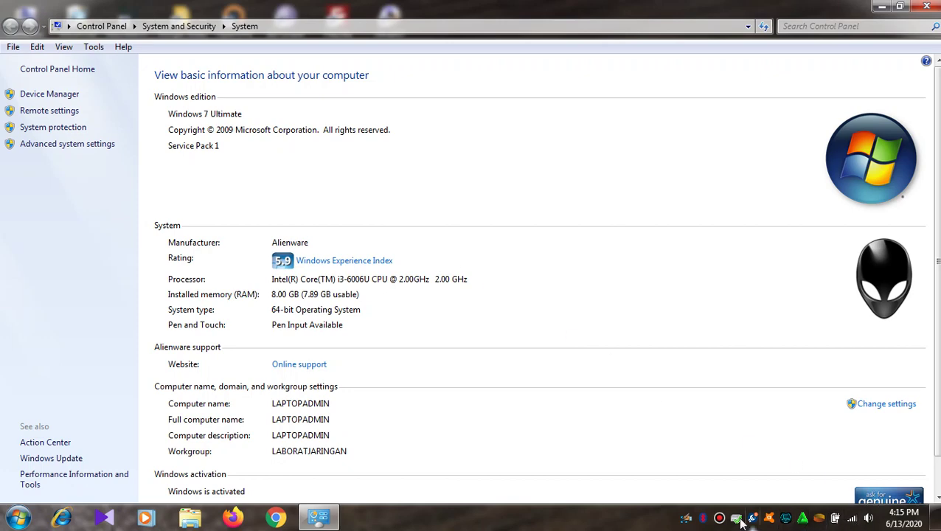
Start the Lightshot screen capture program from the installed programs.
left_click(20, 520)
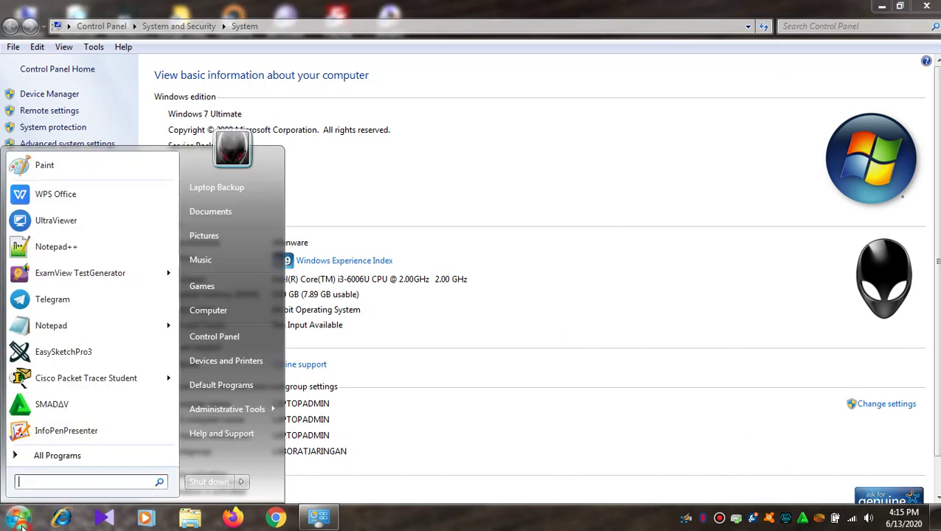
left_click(42, 455)
left_click_drag(171, 189, 175, 327)
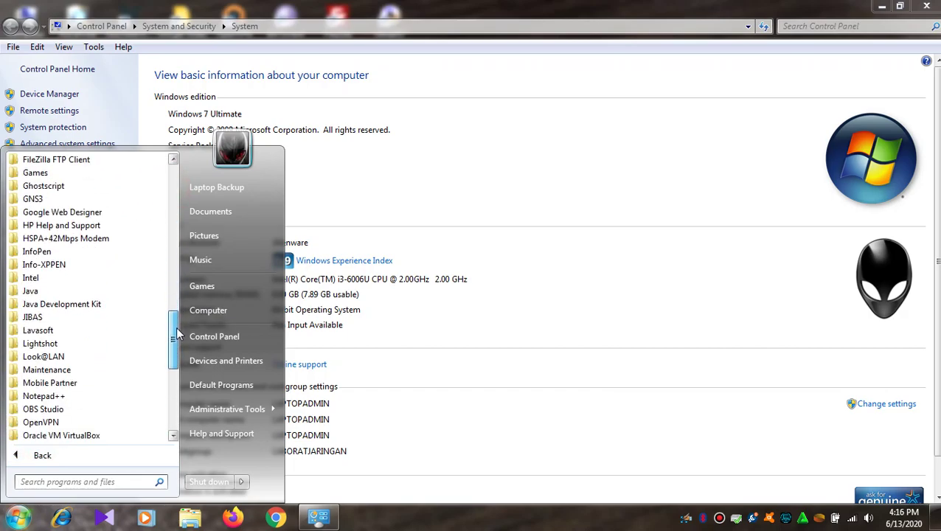
left_click(95, 345)
left_click(74, 371)
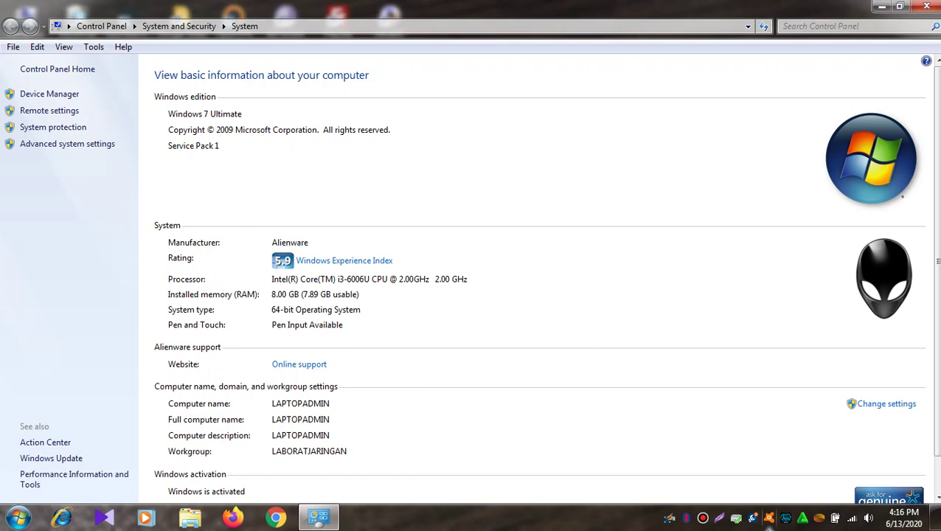
Capture the System section of the system information with Lightshot and copy the capture.
left_click(719, 517)
left_click_drag(139, 206, 505, 337)
left_click(521, 259)
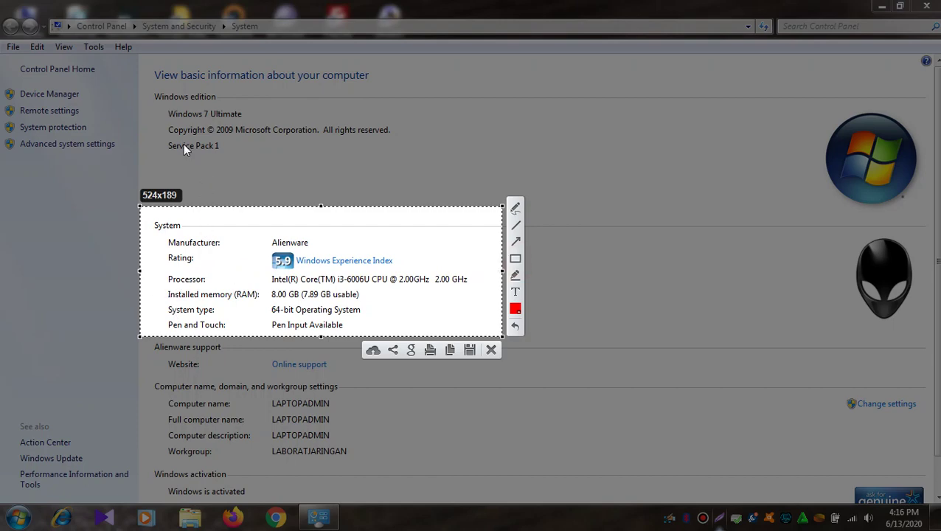
key("ctrl+c")
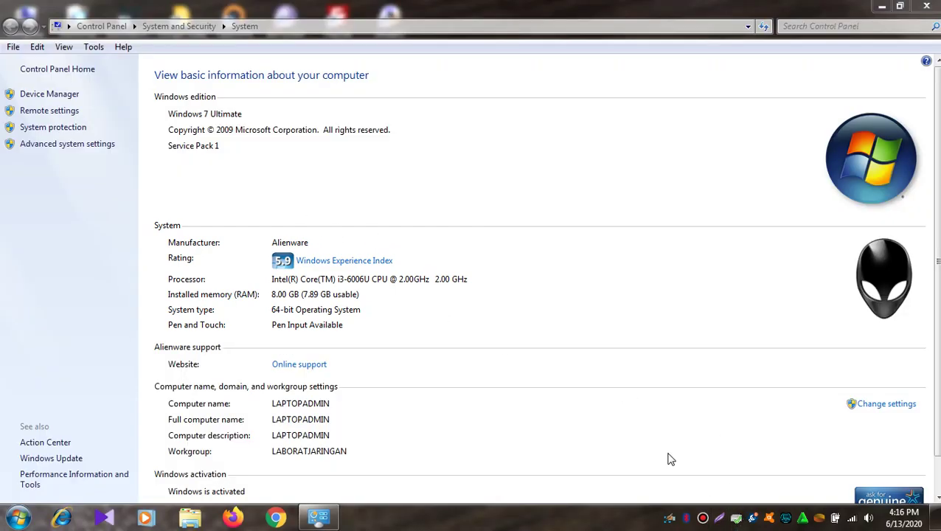
left_click(148, 84)
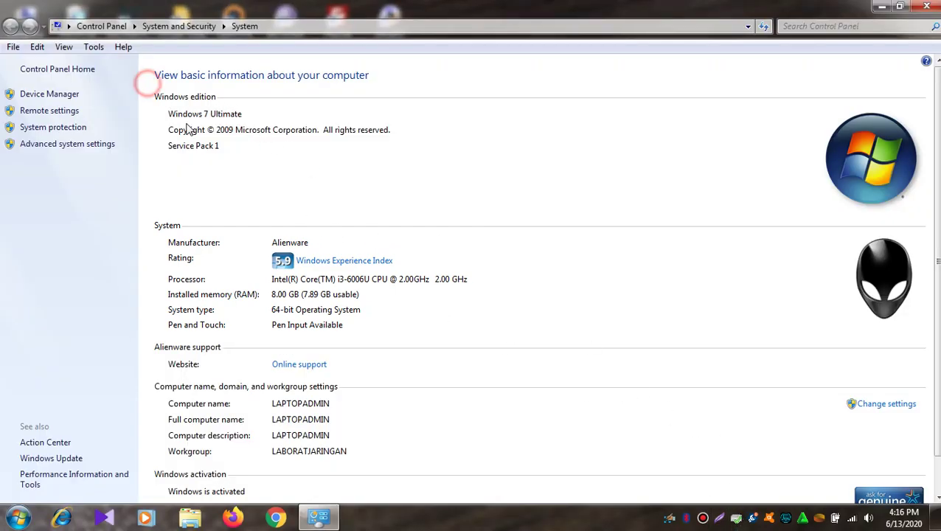
Capture the Windows edition section, mark the edition details with a red rectangle and copy the capture.
left_click(719, 517)
left_click_drag(141, 77, 436, 183)
left_click(449, 104)
left_click_drag(158, 107, 409, 164)
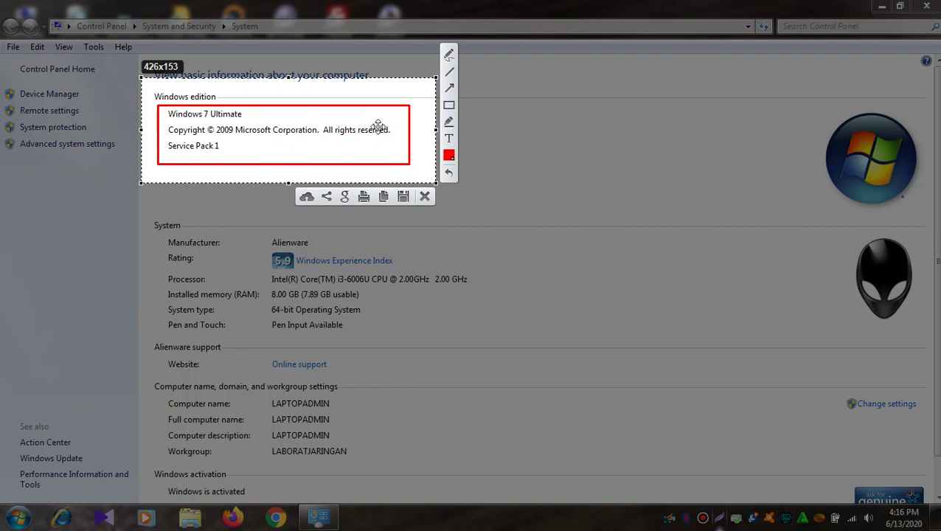
key("ctrl+c")
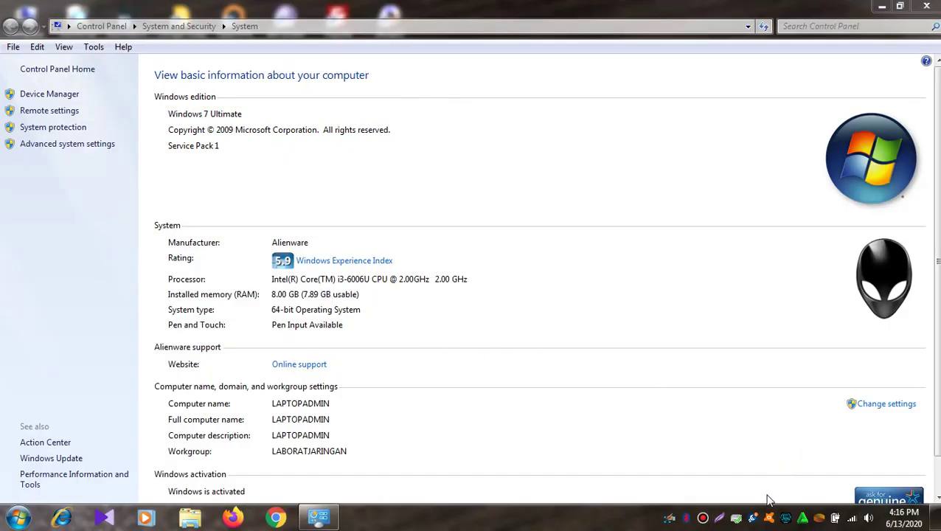
Mark the processor, installed memory and system type lines with red rectangles in a capture of the System section, and discard the capture.
left_click(725, 521)
mouse_move(141, 210)
left_mouse_down()
mouse_move(459, 362)
mouse_move(534, 351)
left_mouse_up()
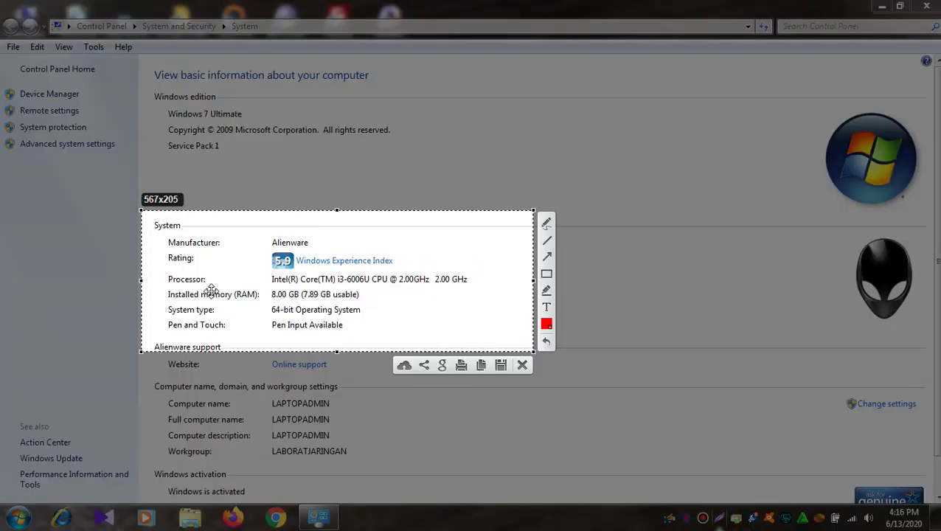
left_click(546, 273)
mouse_move(167, 270)
left_mouse_down()
mouse_move(465, 296)
mouse_move(482, 290)
left_mouse_up()
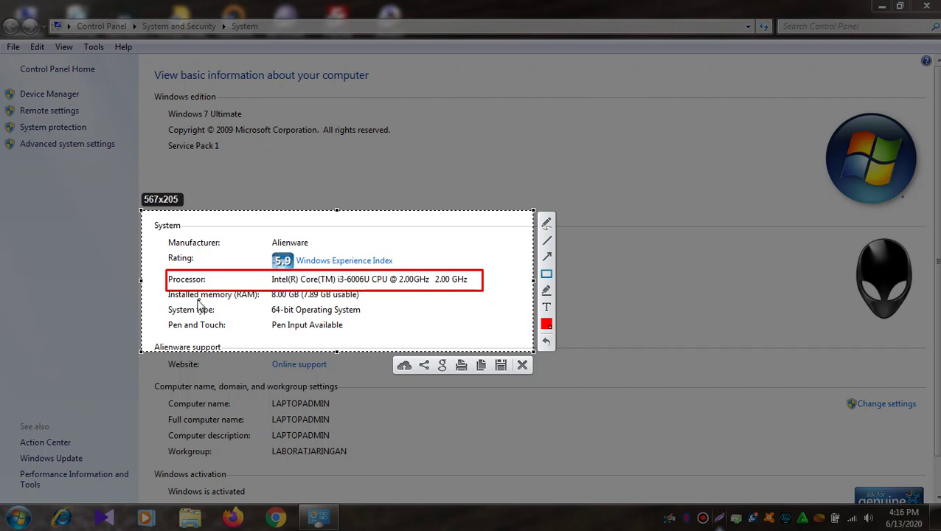
left_click(547, 274)
left_click_drag(180, 289, 383, 303)
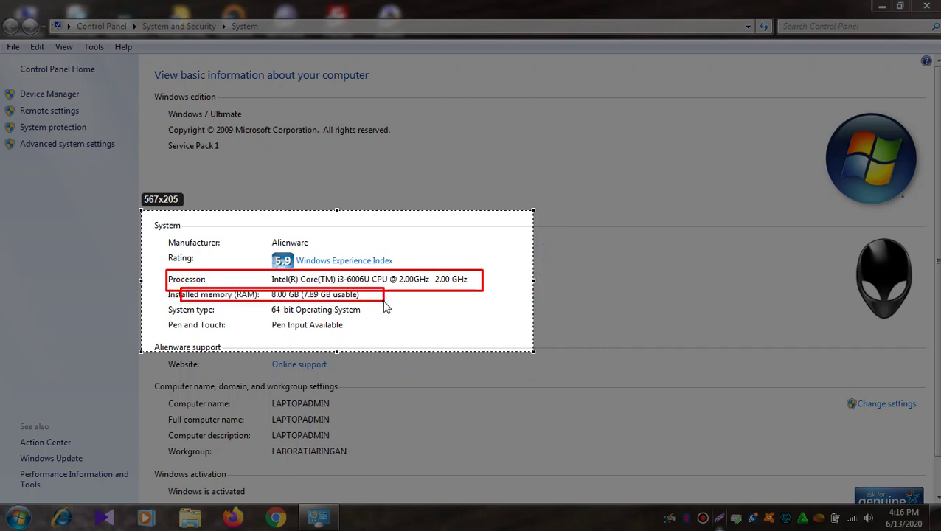
left_click_drag(167, 303, 371, 325)
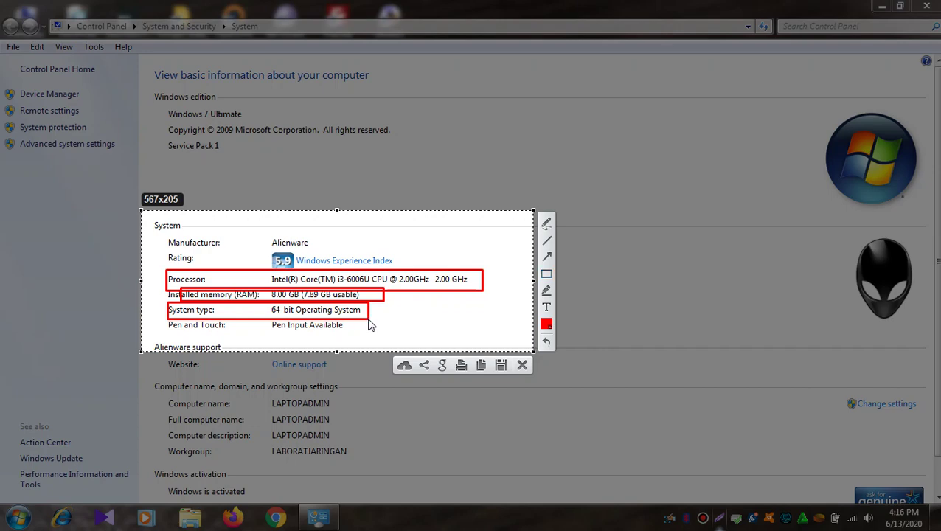
key("Escape")
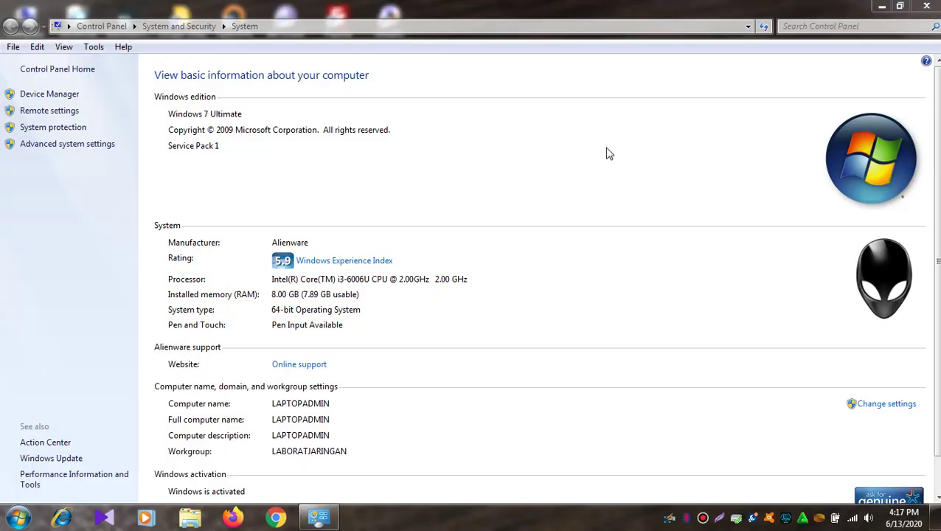
Close the system information window and open the Software Pendukung folder on drive D: in the file explorer.
left_click(926, 6)
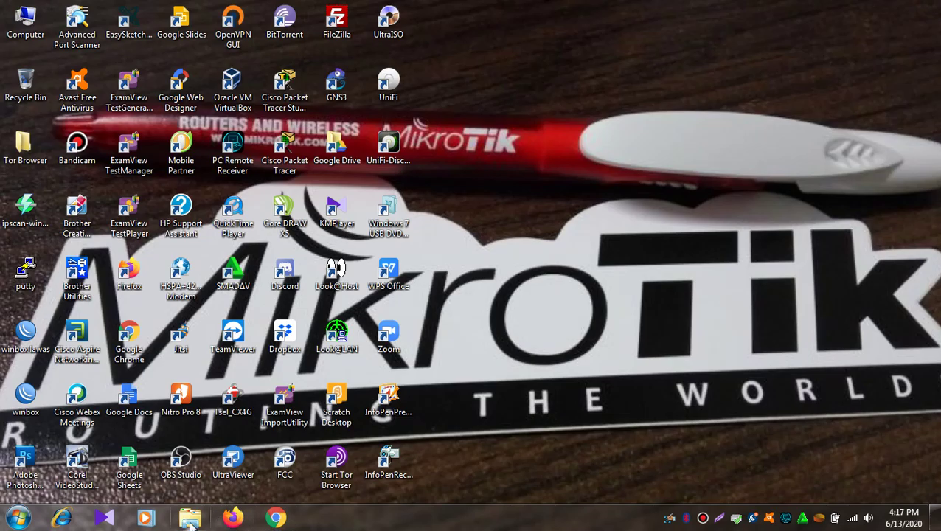
left_click(191, 518)
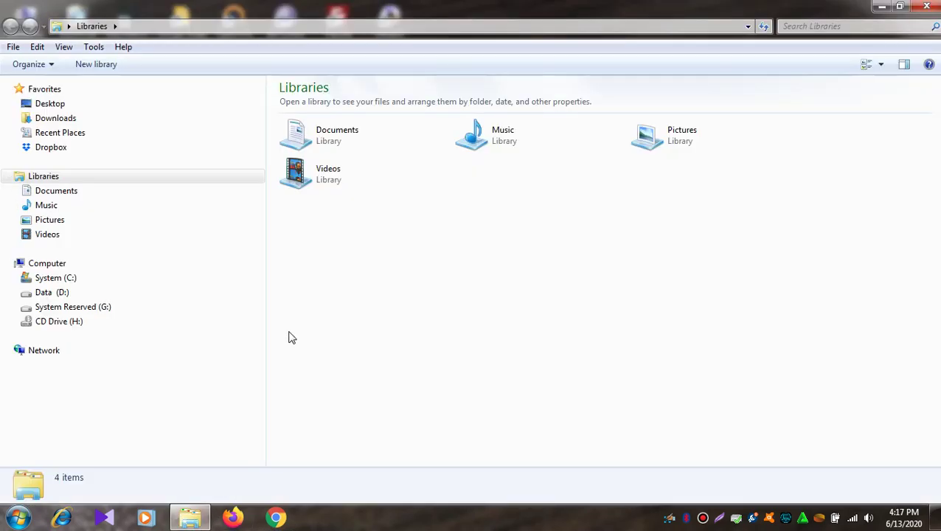
left_click(19, 292)
left_click_drag(261, 212, 260, 340)
left_click(132, 331)
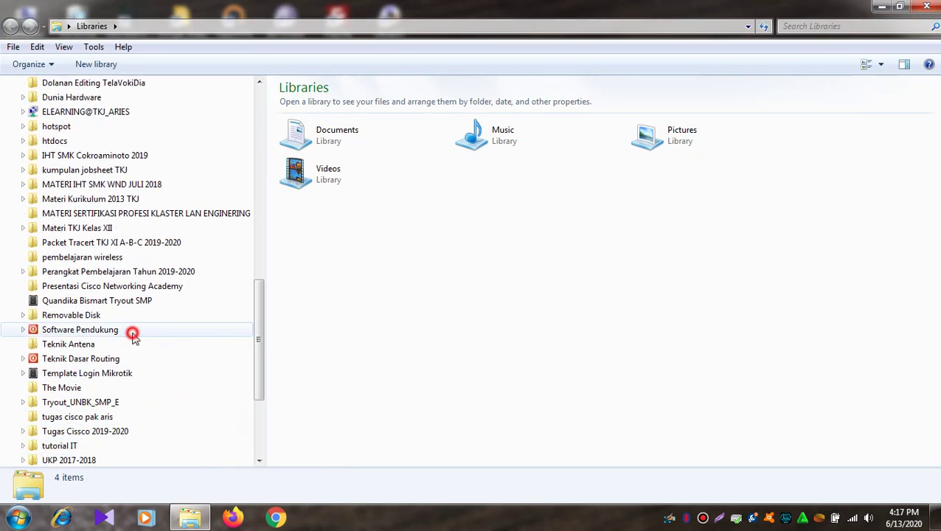
Locate the XAMPP installers in the Software Pendukung folder and select xampp-win32-5.6.38-0-VC11-installer.
left_click(548, 333)
key("x")
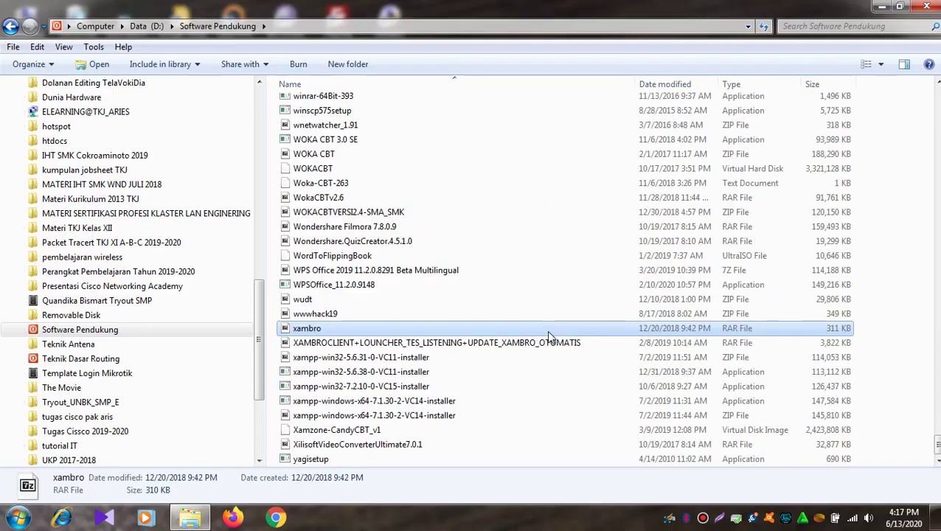
key("Down")
key("Down")
key("Down")
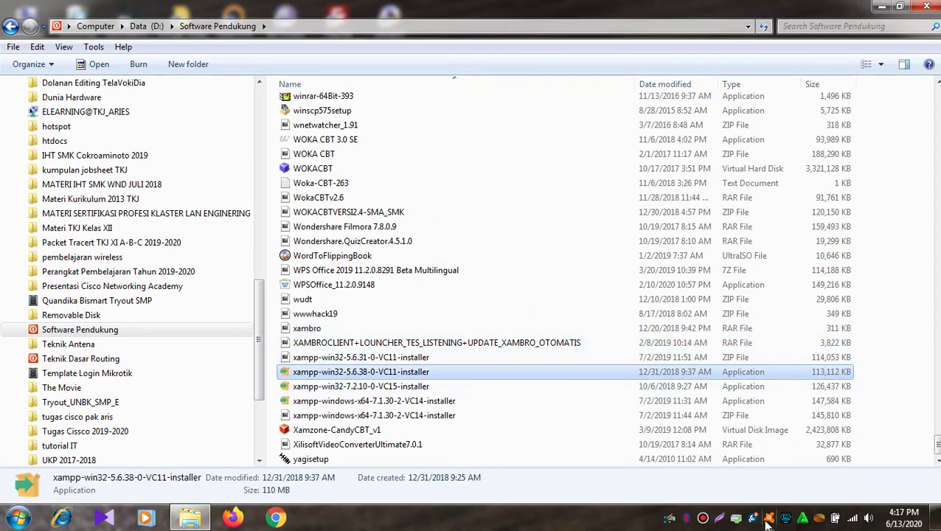
Capture the five XAMPP installer files, mark their names with a red rectangle and copy the capture.
left_click(718, 520)
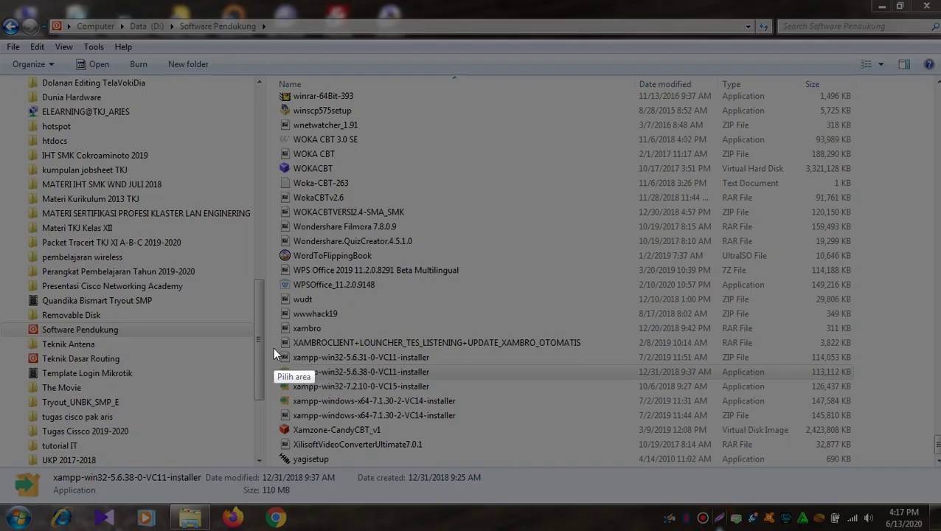
left_click_drag(272, 349, 887, 426)
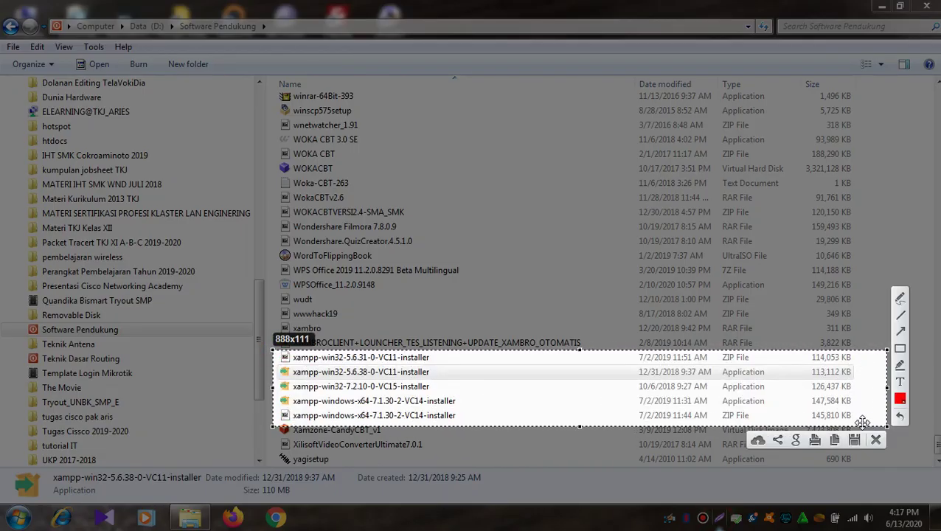
left_click(900, 348)
left_click_drag(279, 352, 476, 423)
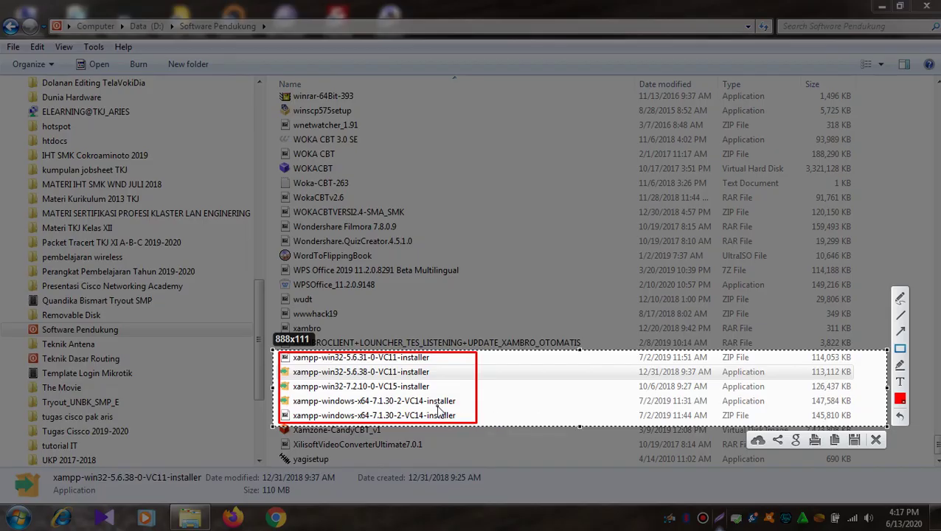
key("ctrl+c")
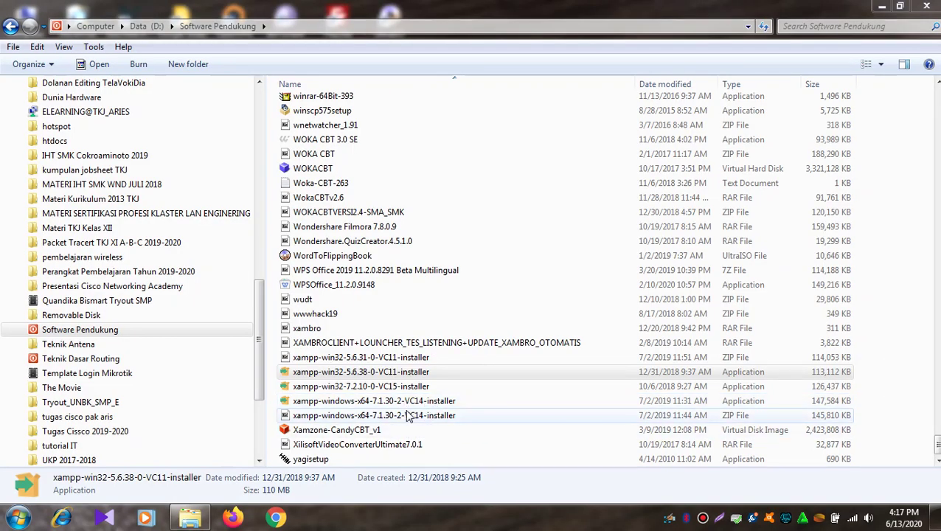
Run the xampp-windows-x64-7.1.30-2-VC14-installer application, check the wireless network connection and bring the setup wizard to the front.
double_click(405, 402)
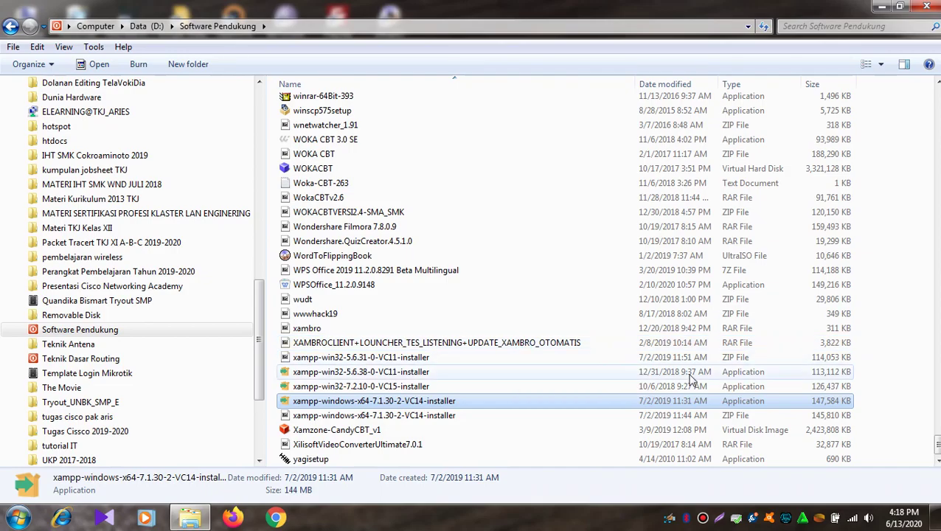
left_click(852, 520)
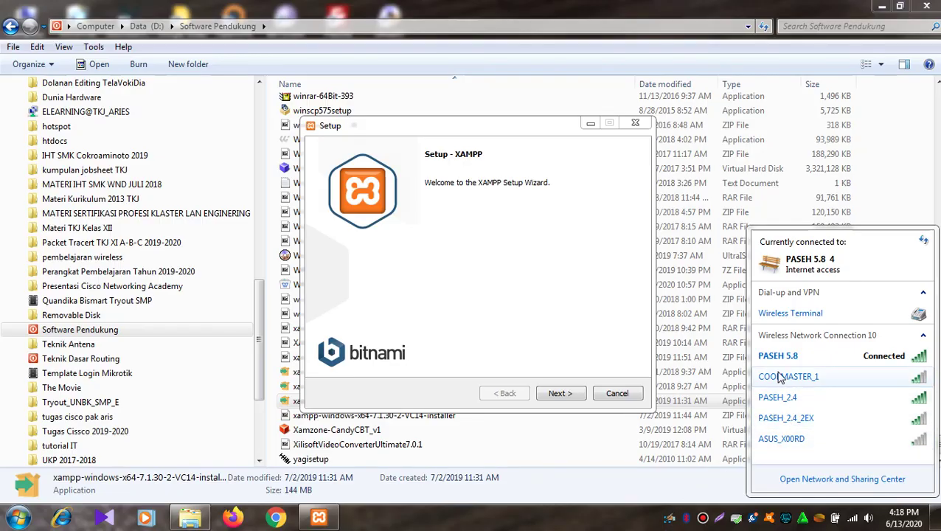
left_click(660, 492)
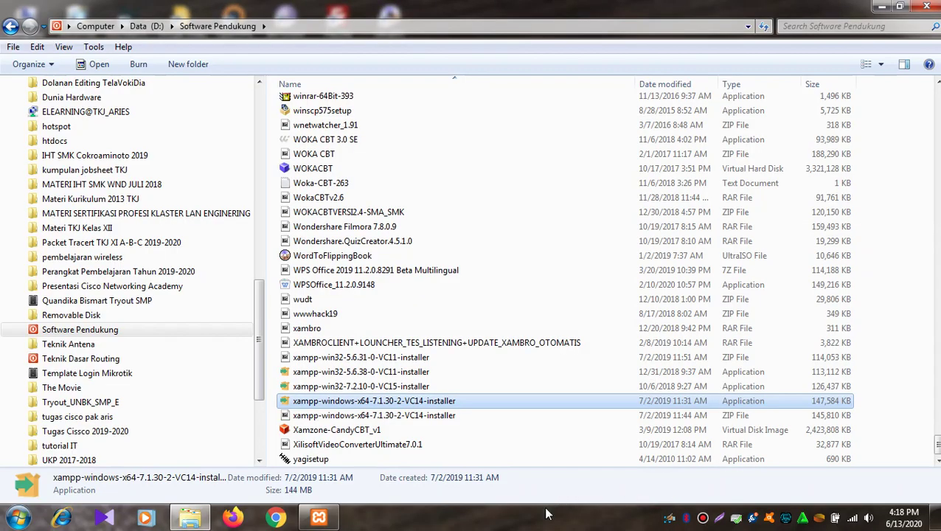
left_click(318, 518)
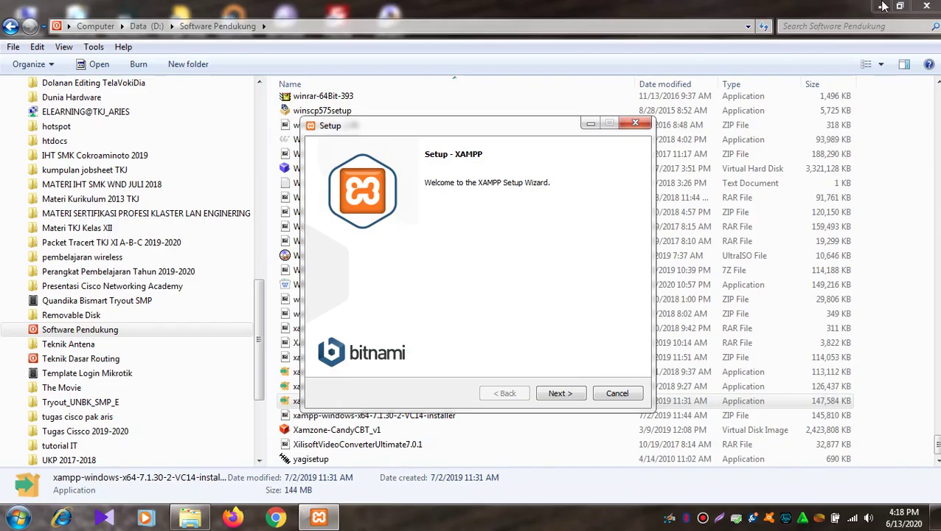
Accept all default XAMPP components, minimize the file explorer and dismiss the Windows colour scheme prompt.
left_click(572, 393)
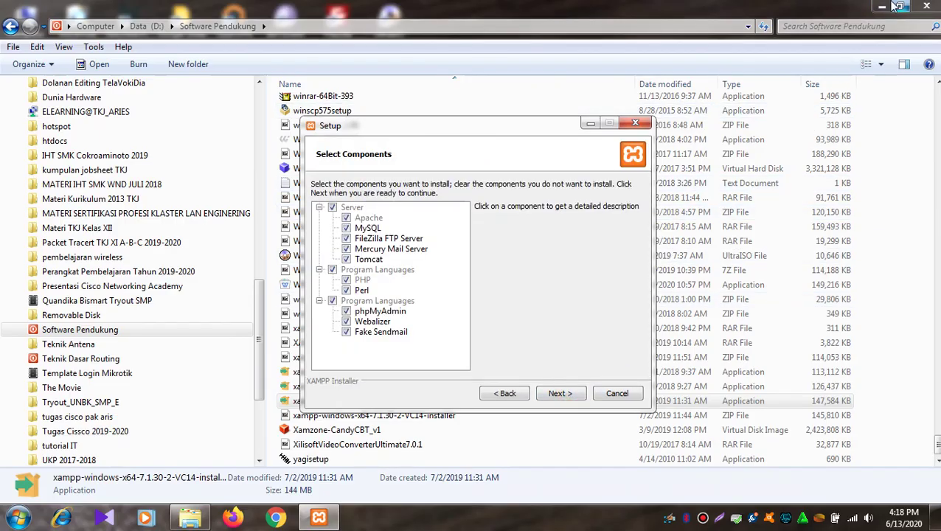
left_click(882, 6)
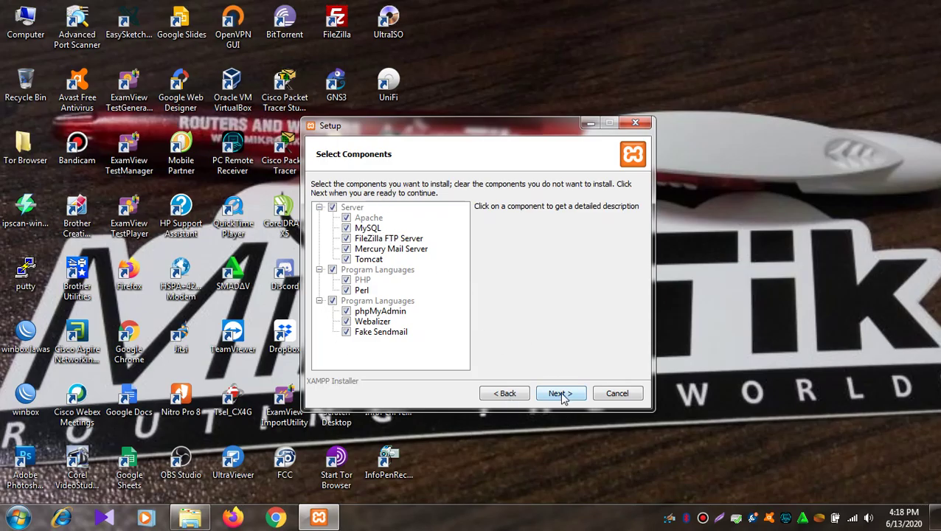
left_click(562, 394)
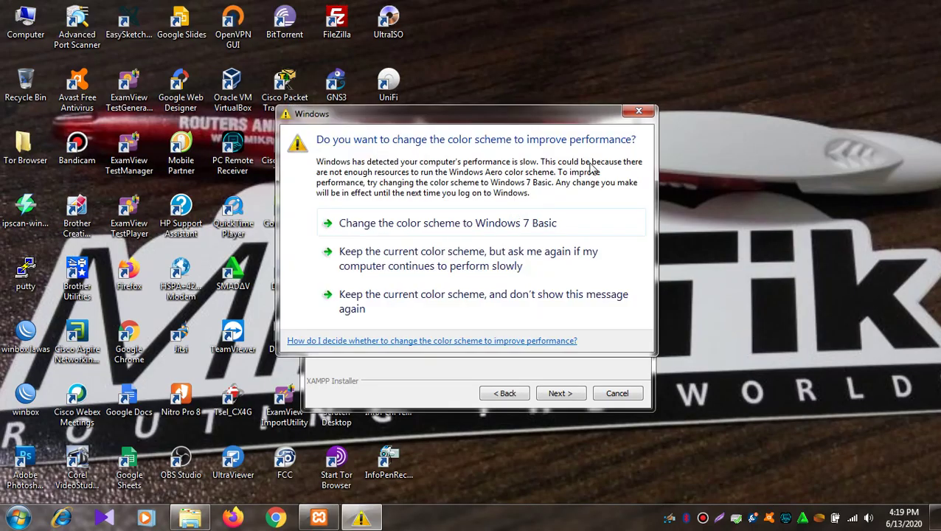
left_click(640, 114)
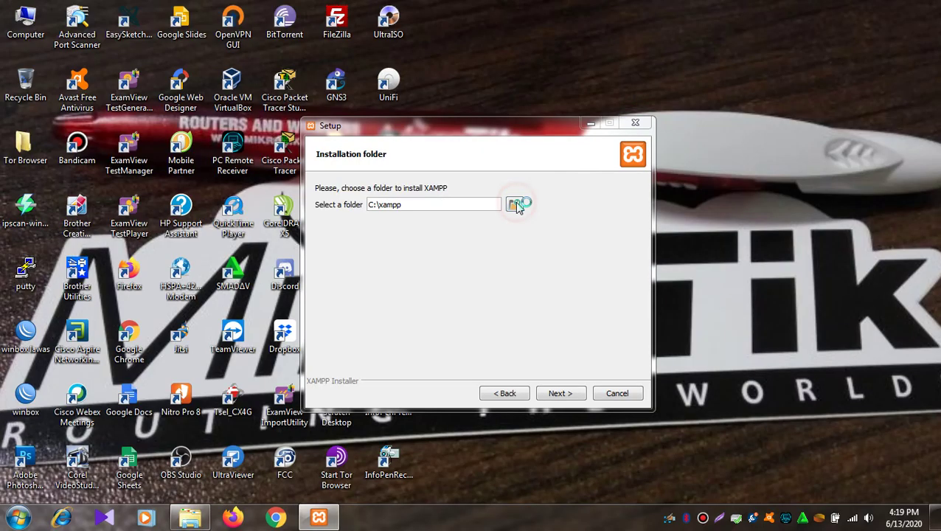
Choose the Data (D:) drive as the XAMPP location and set the installation folder to D:\Xampp.
left_click(515, 205)
left_click_drag(474, 274, 475, 312)
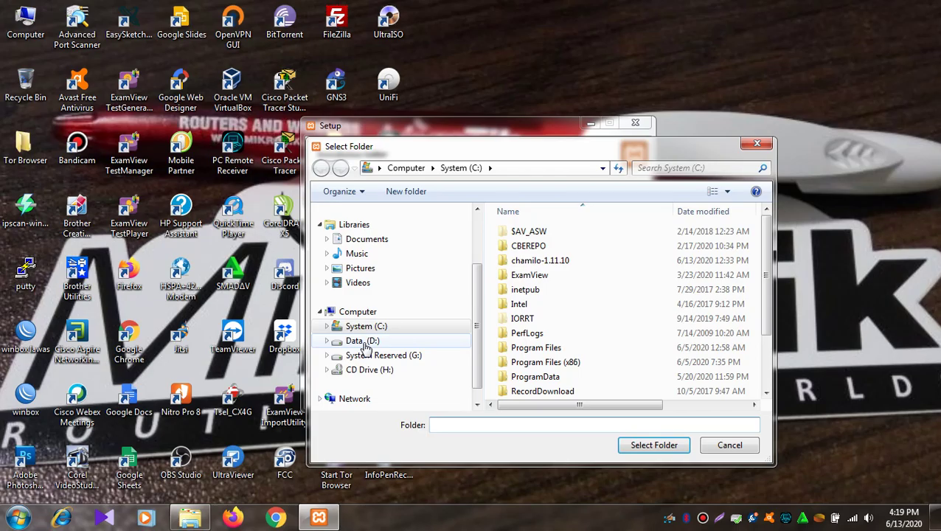
left_click(357, 342)
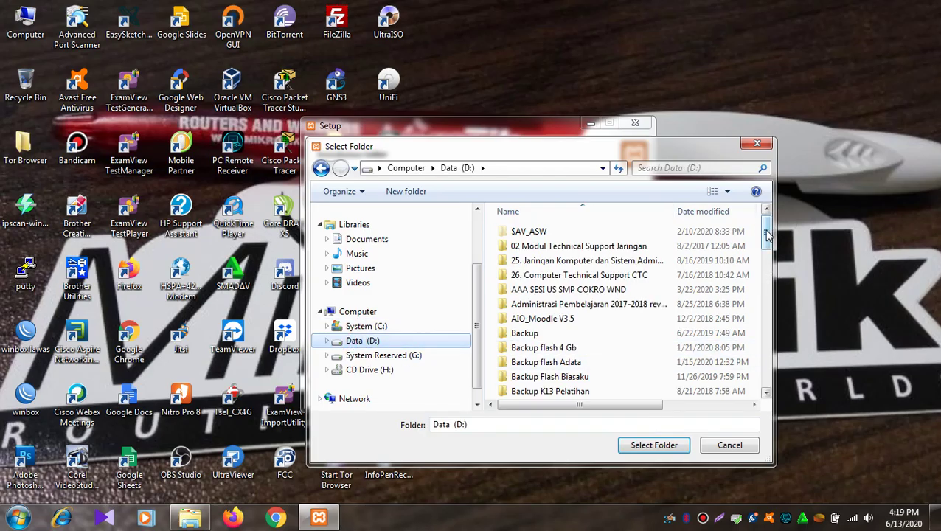
left_click_drag(767, 235, 767, 373)
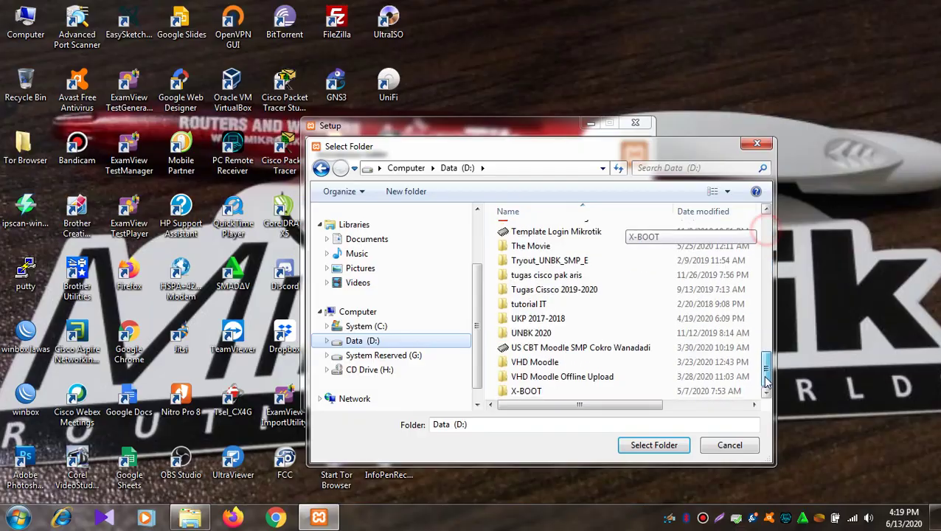
left_click(653, 445)
left_click(438, 204)
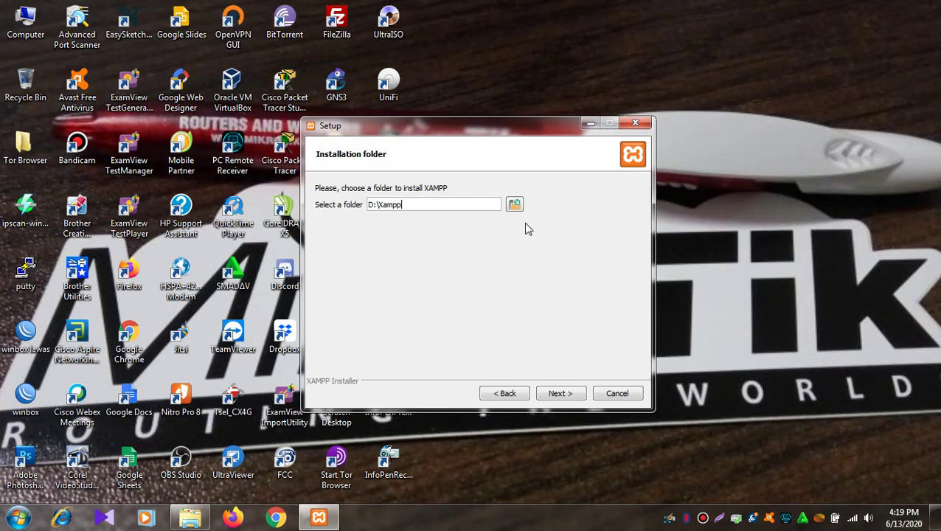
Start the XAMPP installation with the Bitnami information option kept, and close the Bitnami web page.
left_click(563, 394)
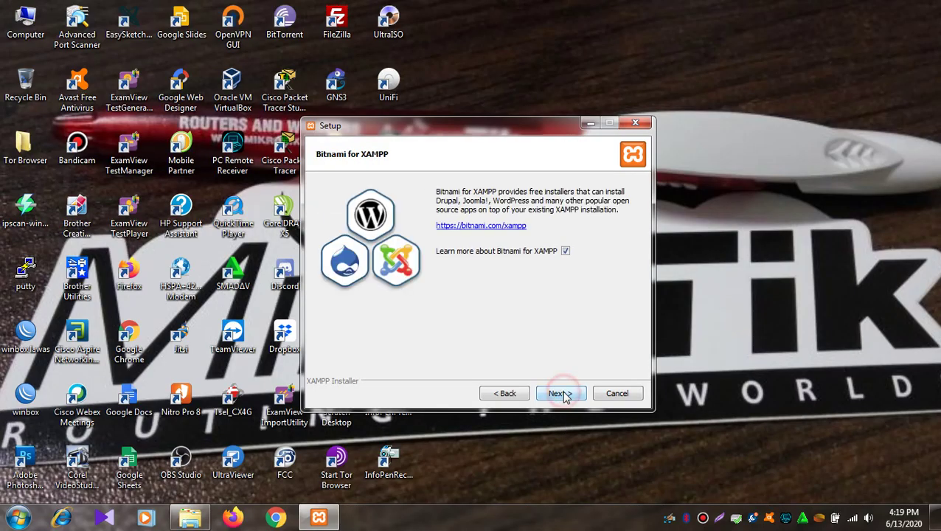
left_click(559, 395)
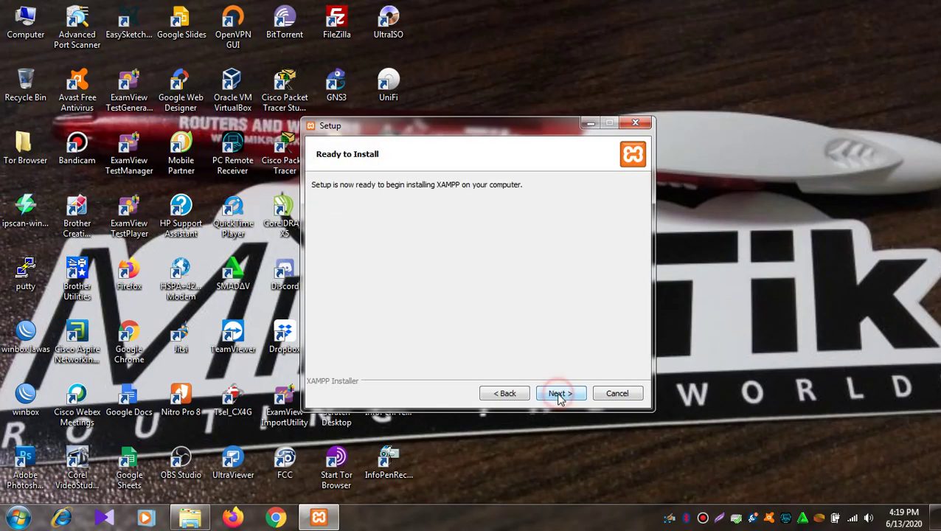
left_click(554, 397)
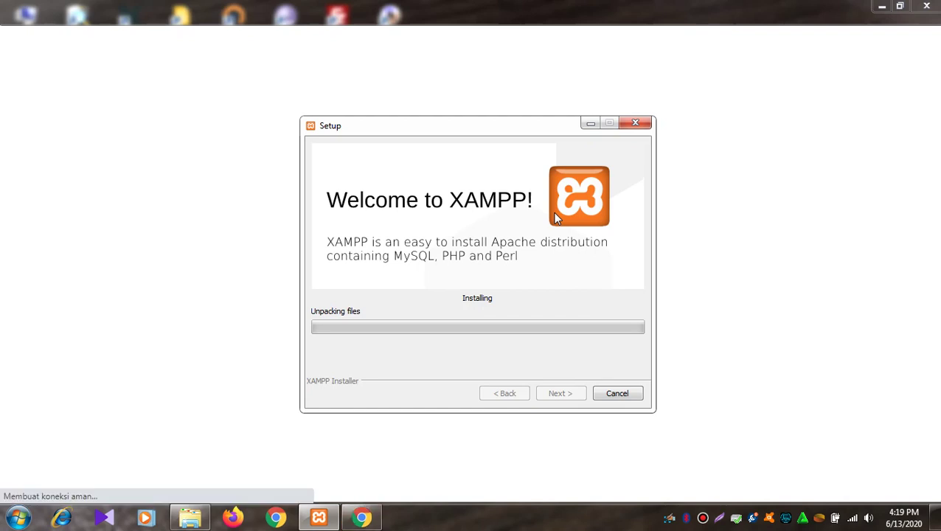
left_click(361, 519)
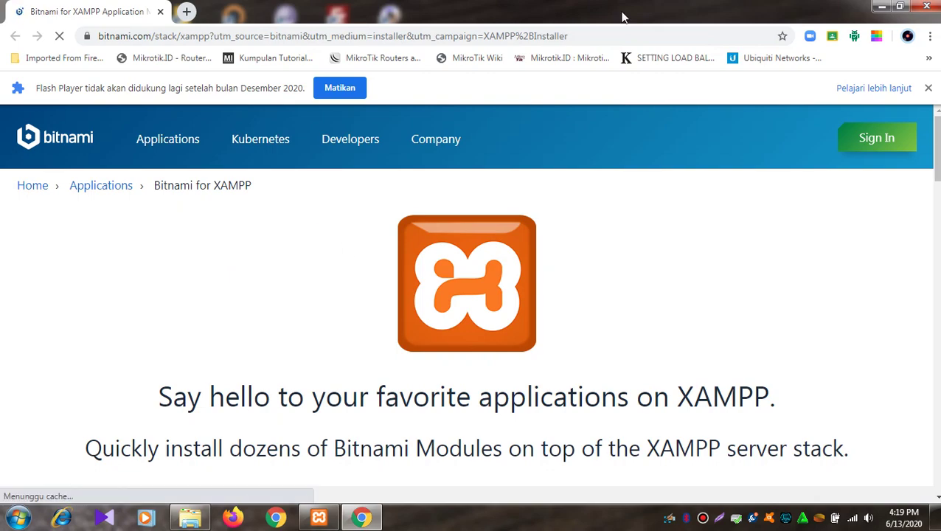
left_click(927, 6)
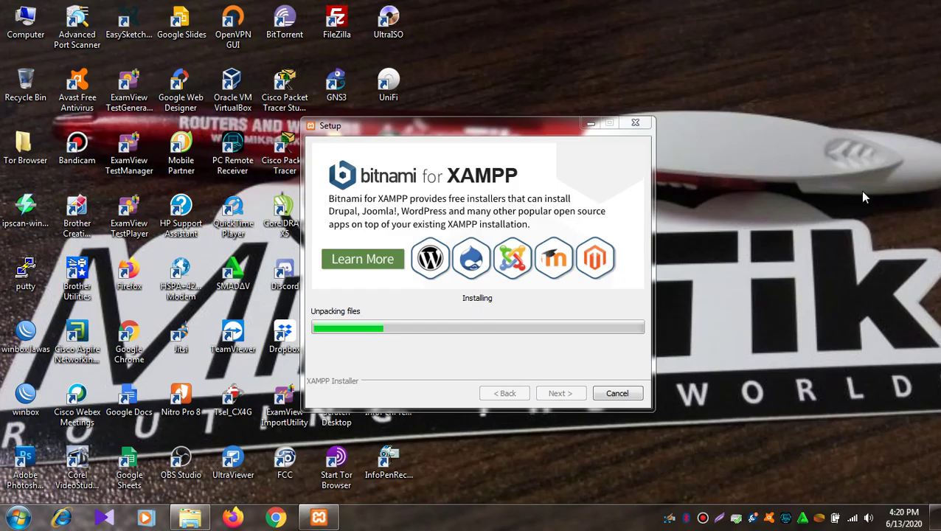
Minimize the XAMPP setup window, and open a new Chrome window with its Flash Player notice dismissed.
left_click(589, 124)
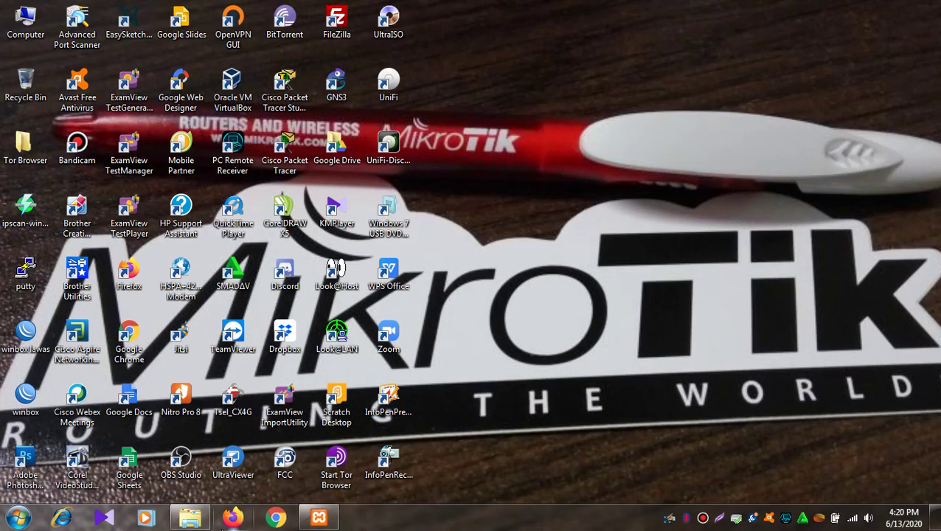
left_click(193, 522)
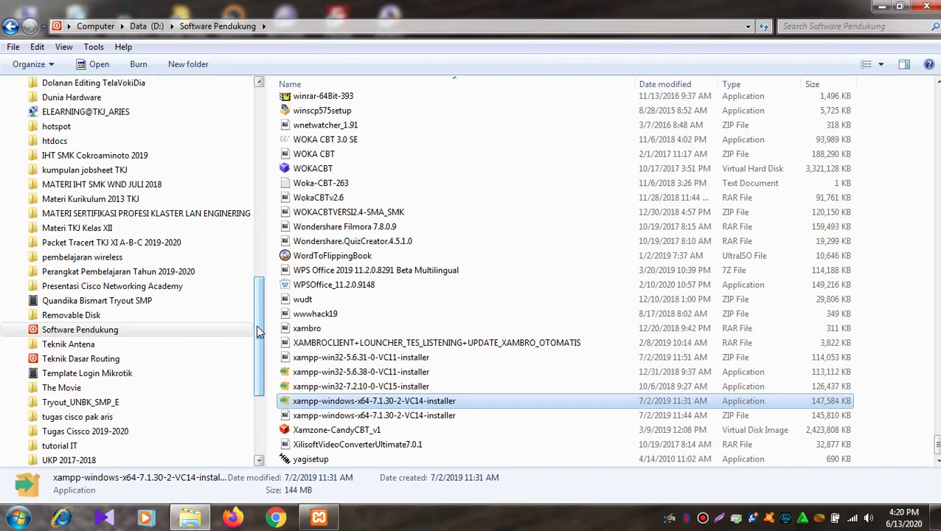
left_click_drag(259, 331, 268, 146)
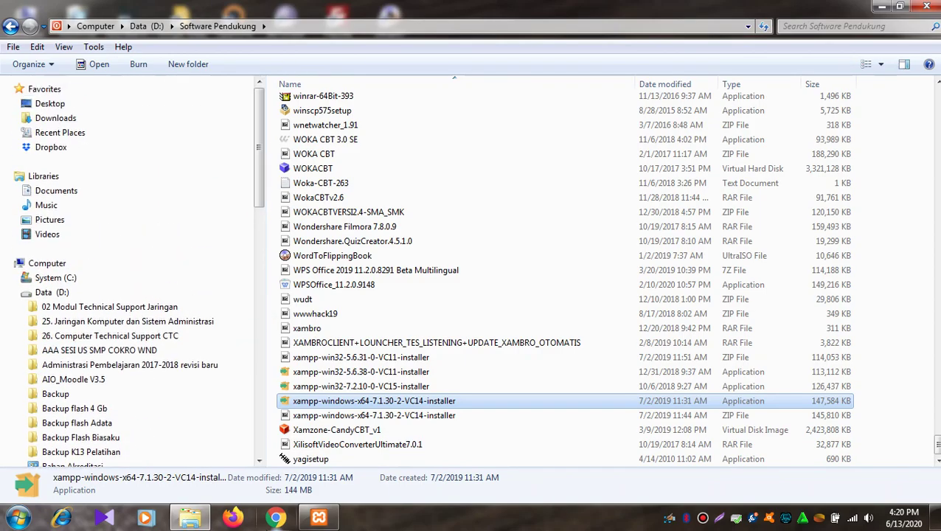
key("Return")
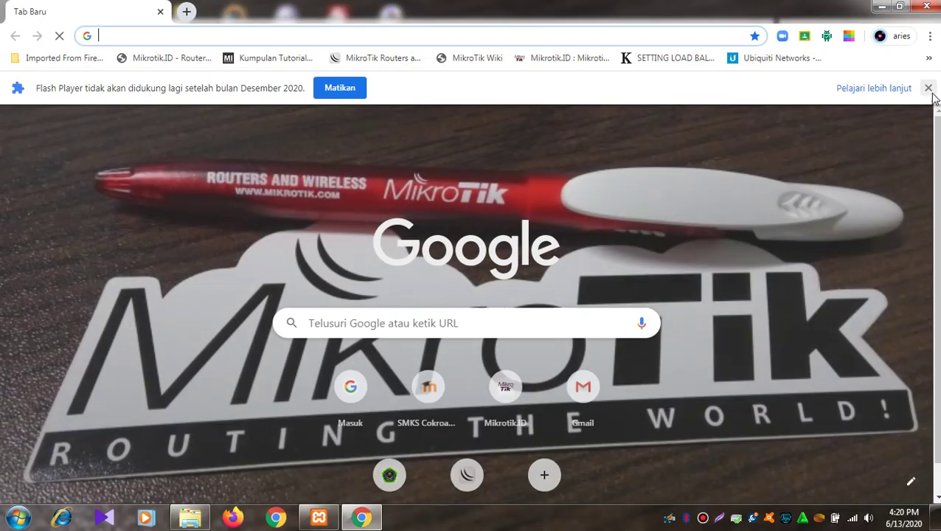
left_click(928, 87)
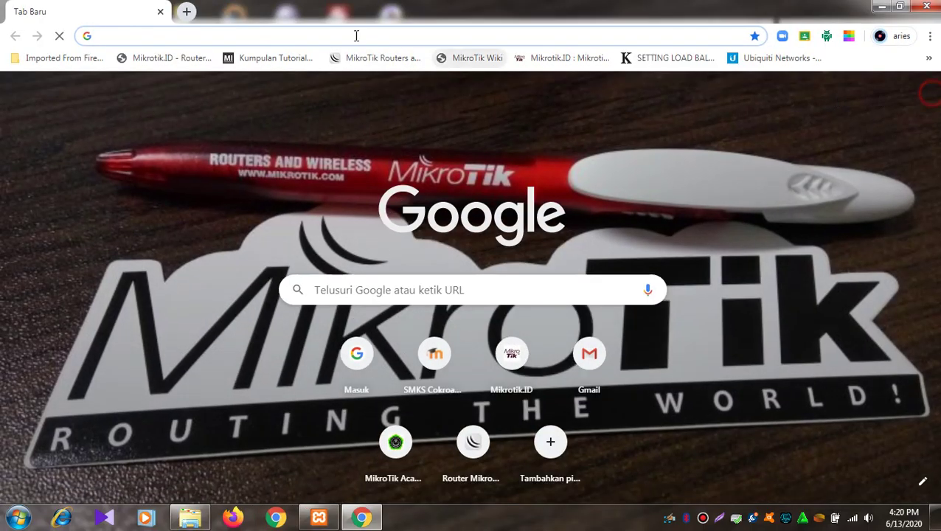
left_click(352, 31)
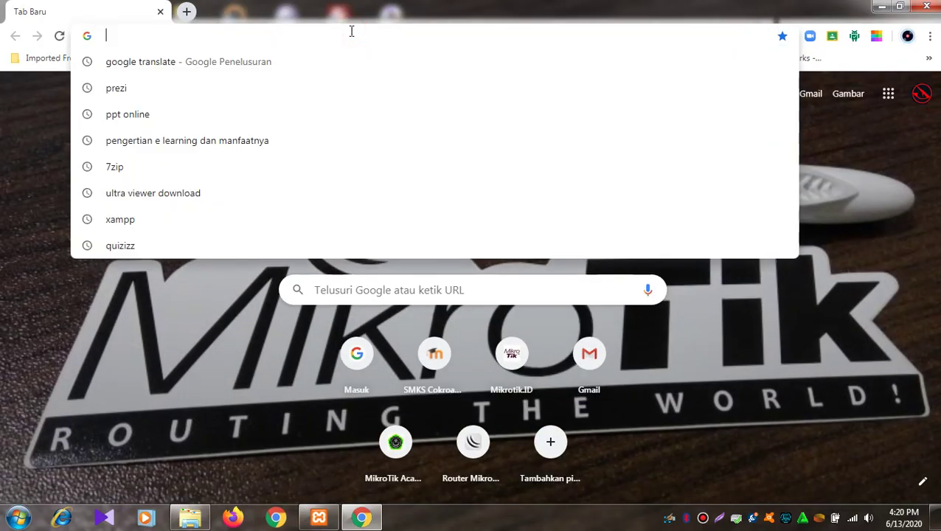
type("cha")
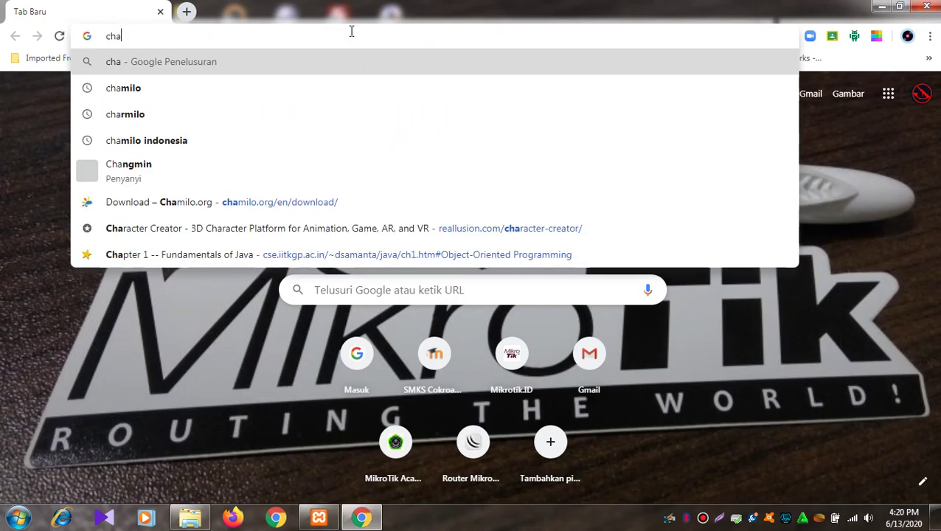
left_click(243, 95)
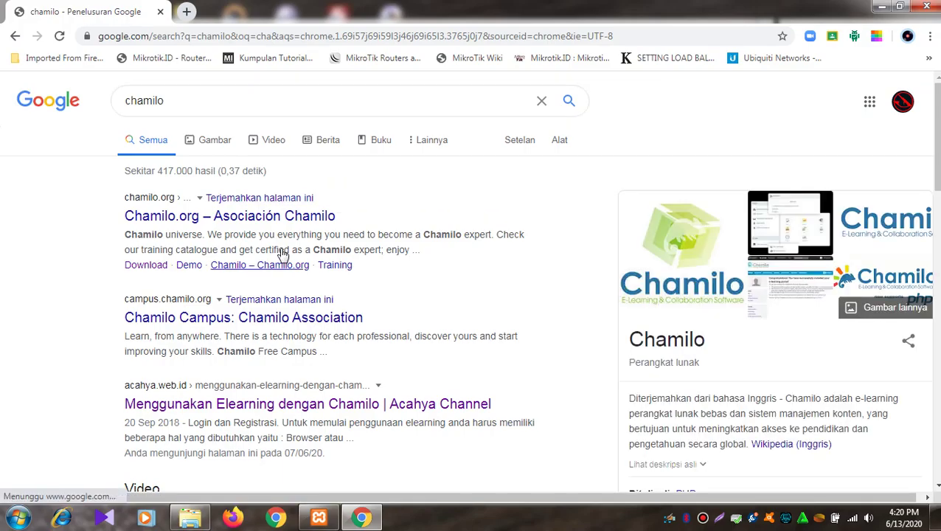
left_click(16, 36)
Open the Chamilo download page at chamilo.org/en/download/ and examine the available Chamilo LMS versions.
left_click(191, 33)
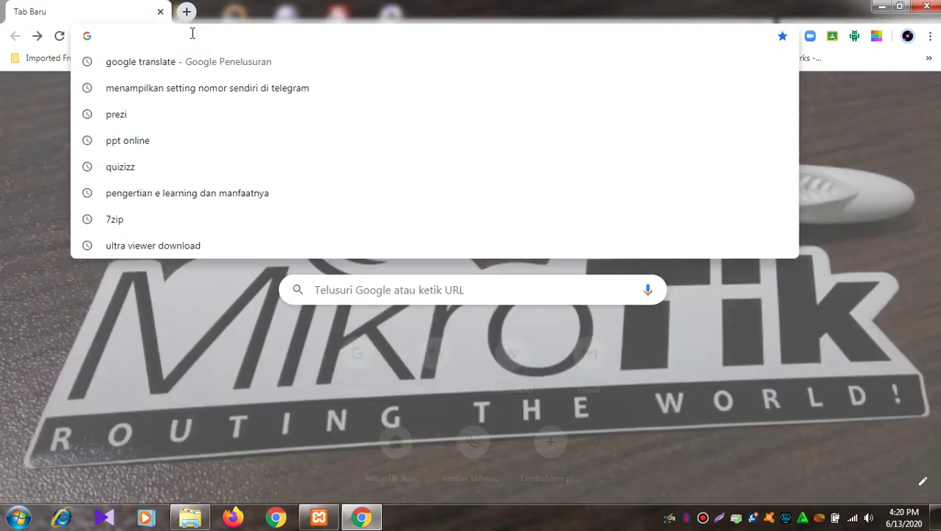
type("chamilo")
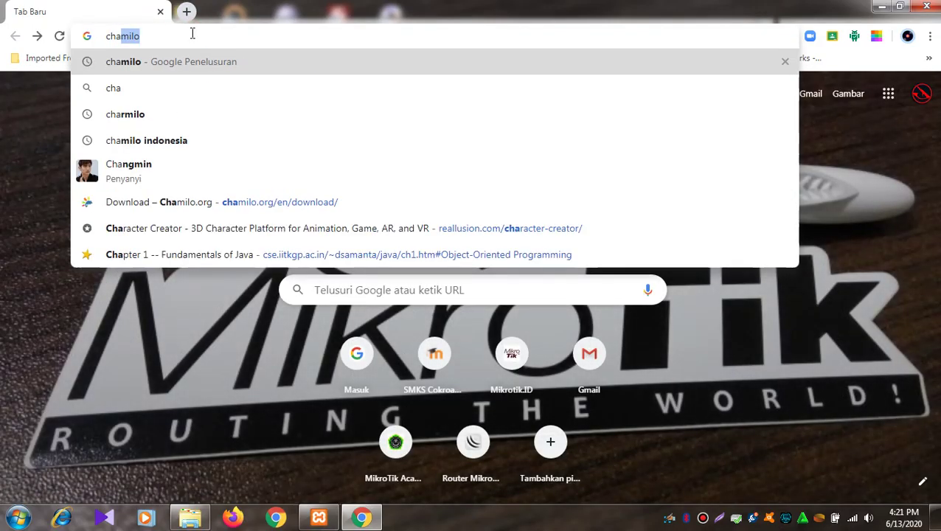
left_click(266, 213)
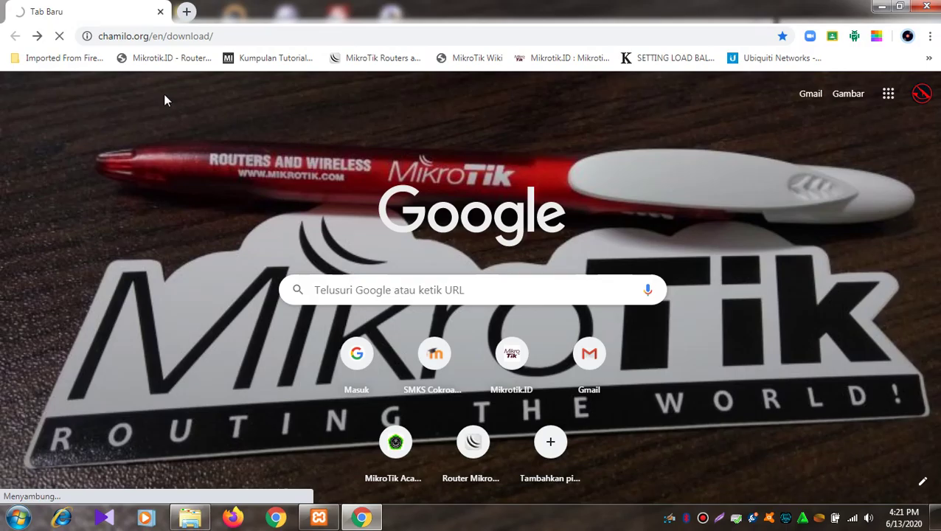
left_click(227, 35)
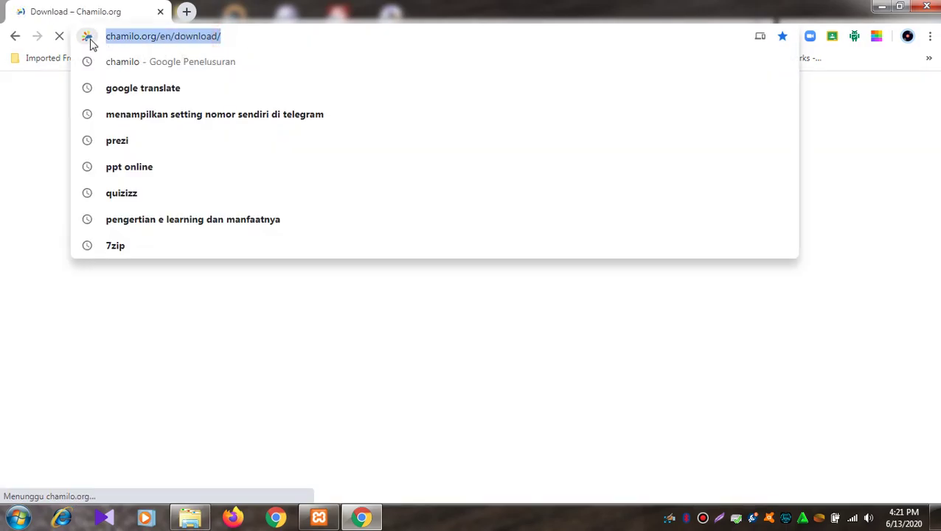
left_click(26, 132)
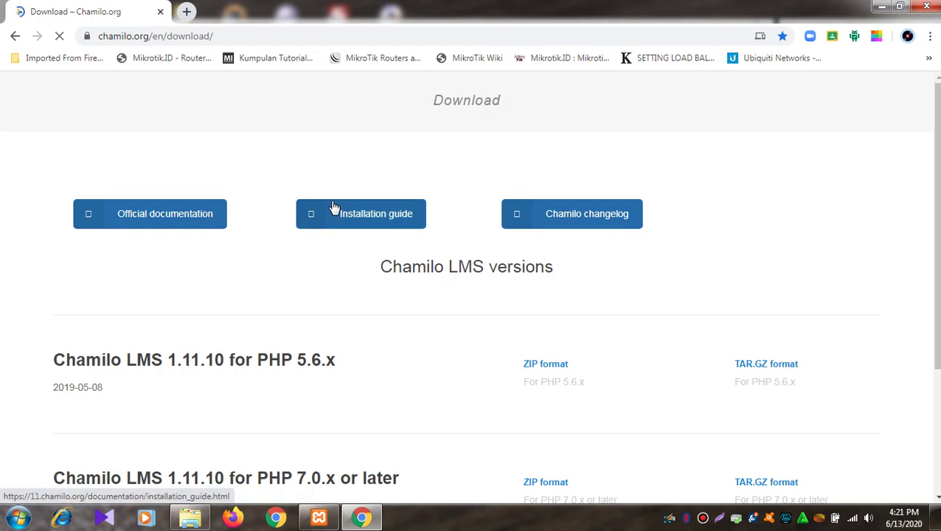
scroll(333, 207, "down", 2)
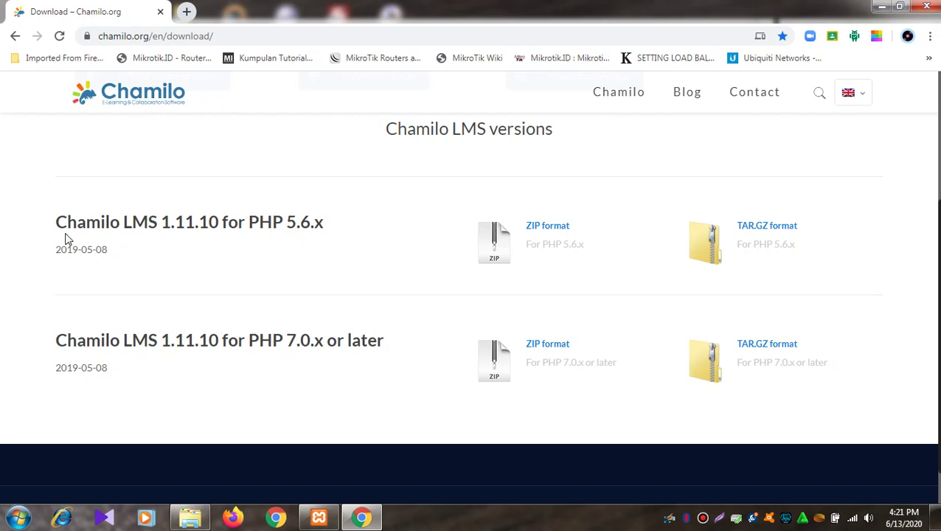
Check the XAMPP installation progress, keeping the current Windows color scheme and suppressing its prompt for good.
left_click(308, 519)
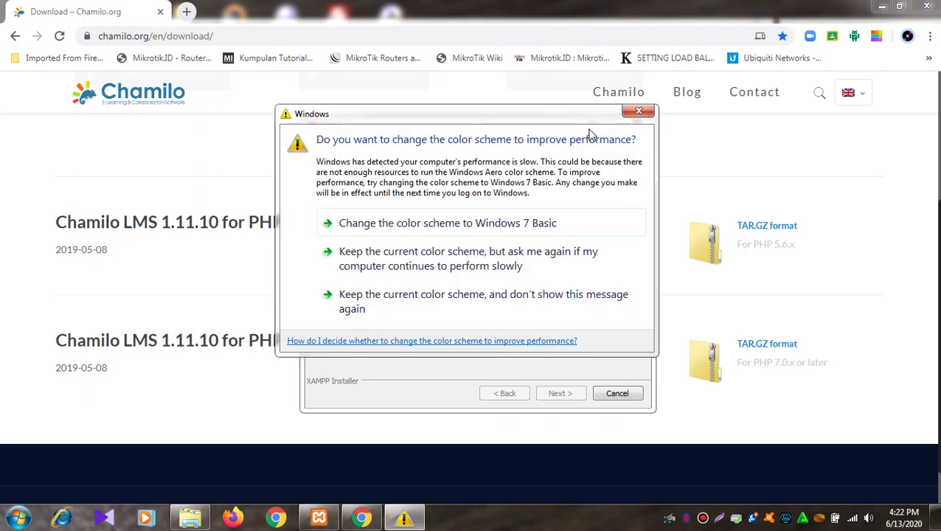
left_click(535, 300)
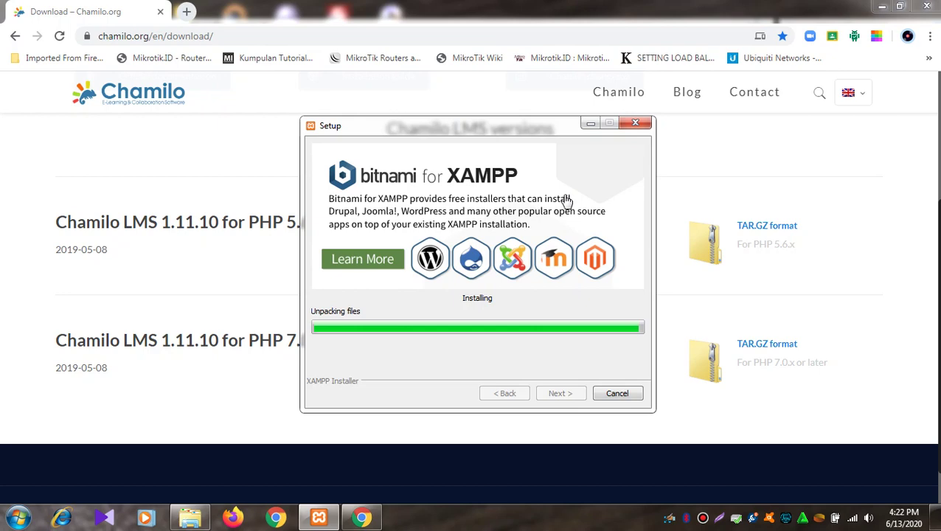
left_click(590, 123)
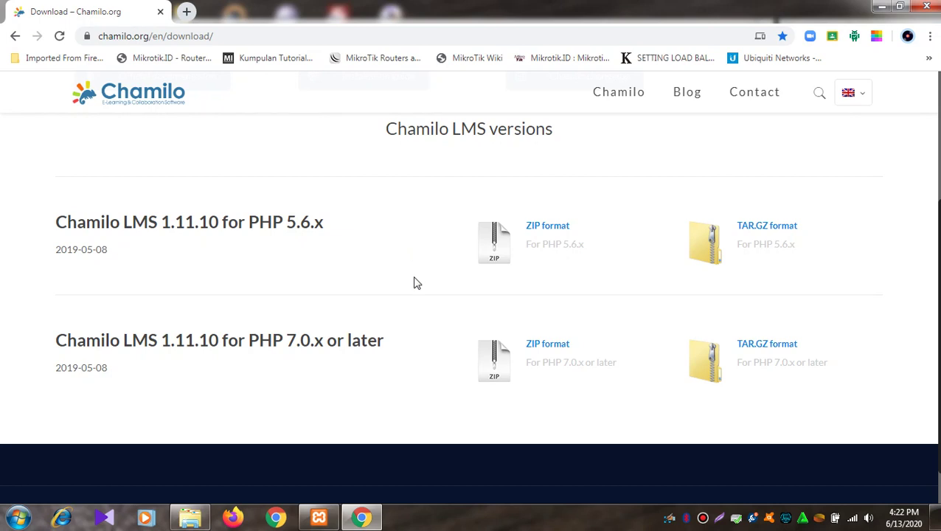
Recheck the XAMPP installer file, and open the Chamilo home page by shortening the download page's address to chamilo.org.
left_click(191, 518)
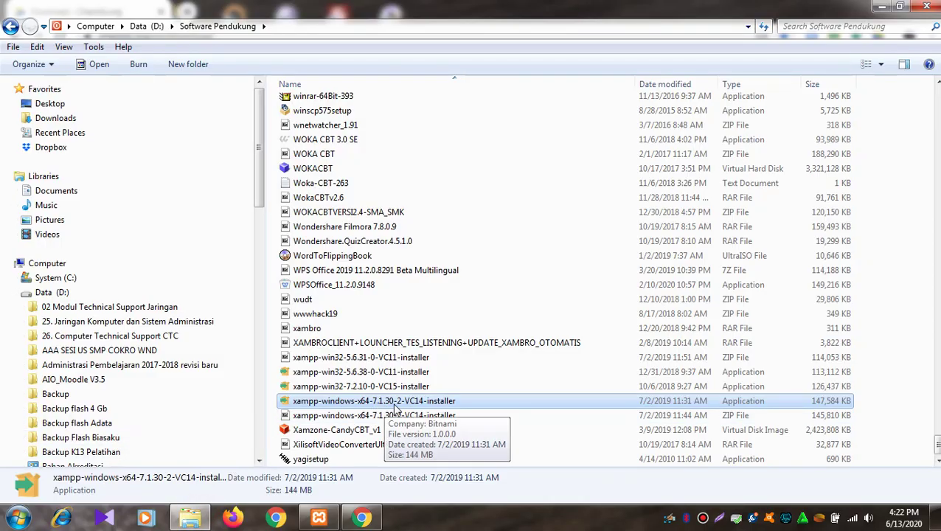
left_click(362, 521)
left_click(220, 34)
key("ctrl+a")
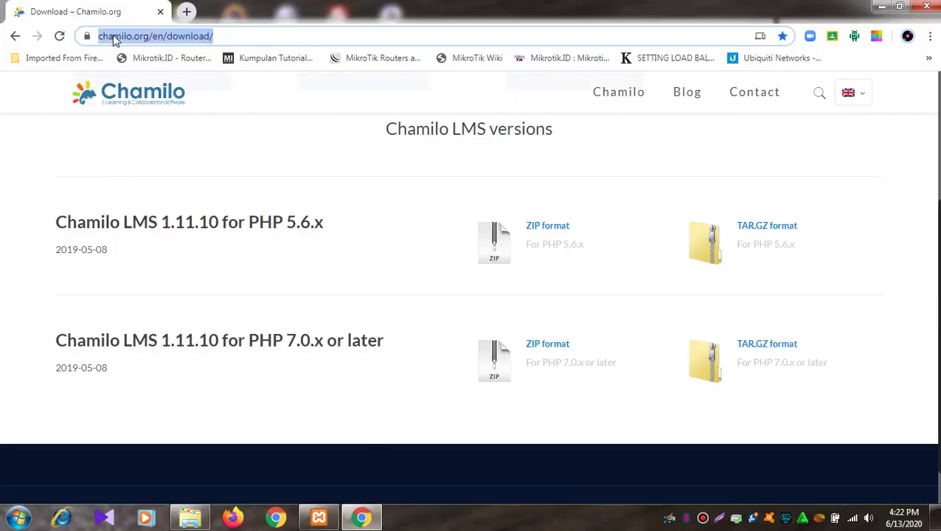
left_click(221, 38)
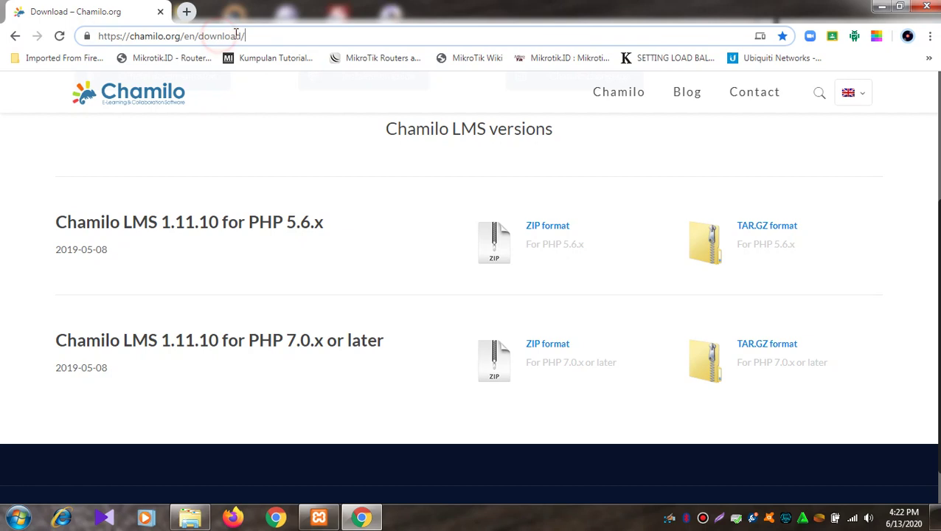
left_click_drag(254, 37, 186, 41)
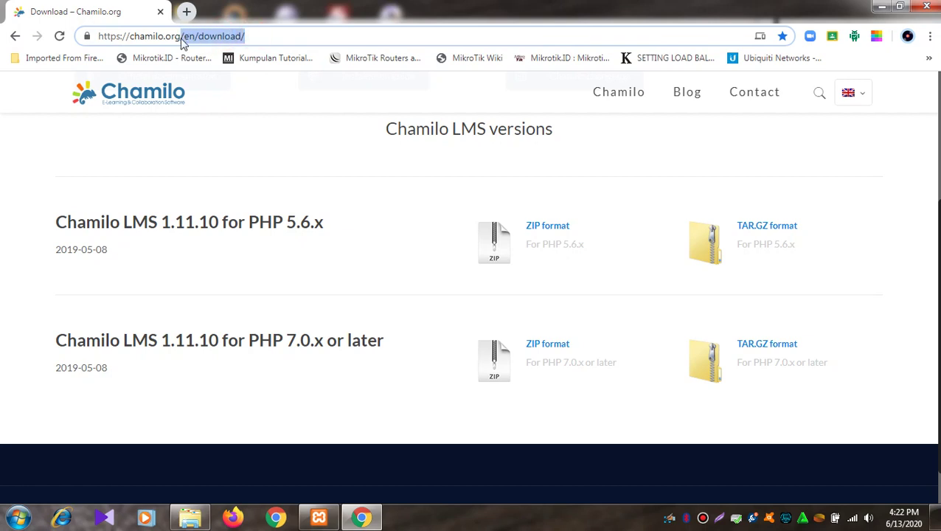
key("BackSpace")
key("Return")
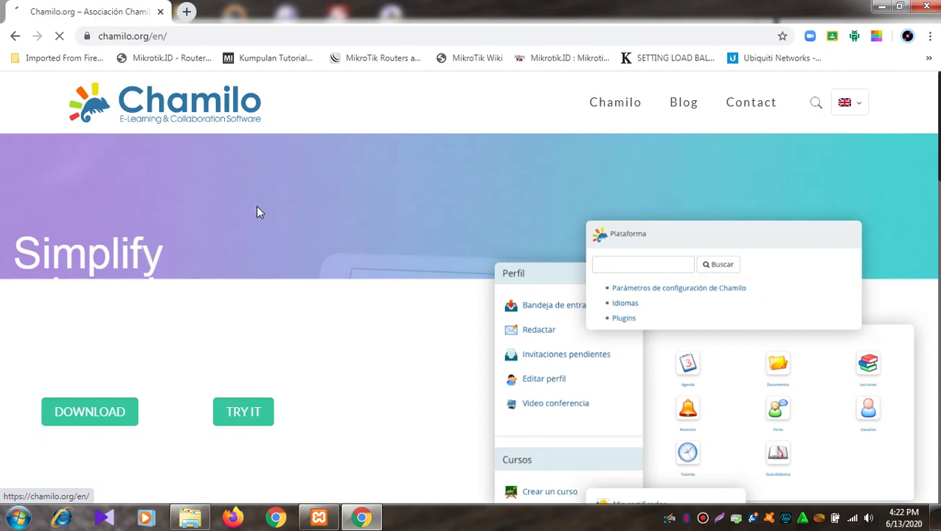
scroll(560, 322, "down", 3)
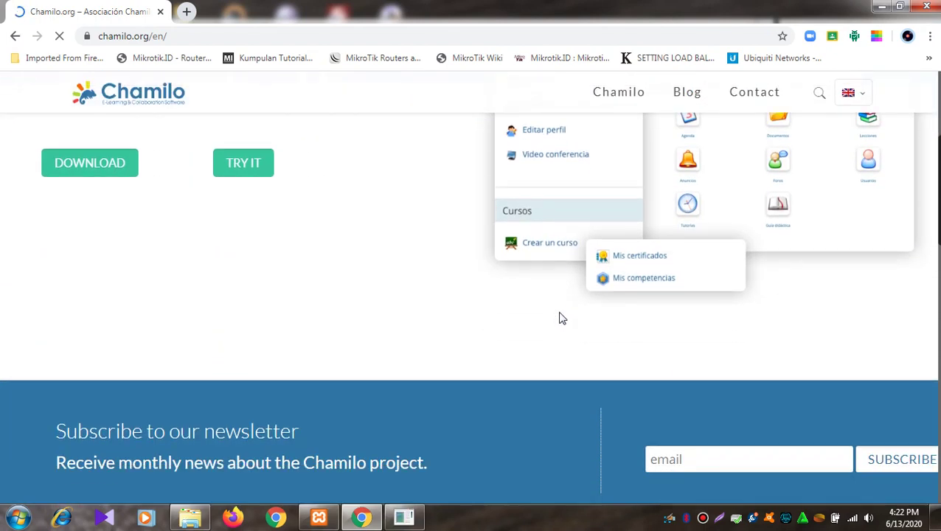
scroll(560, 318, "up", 1)
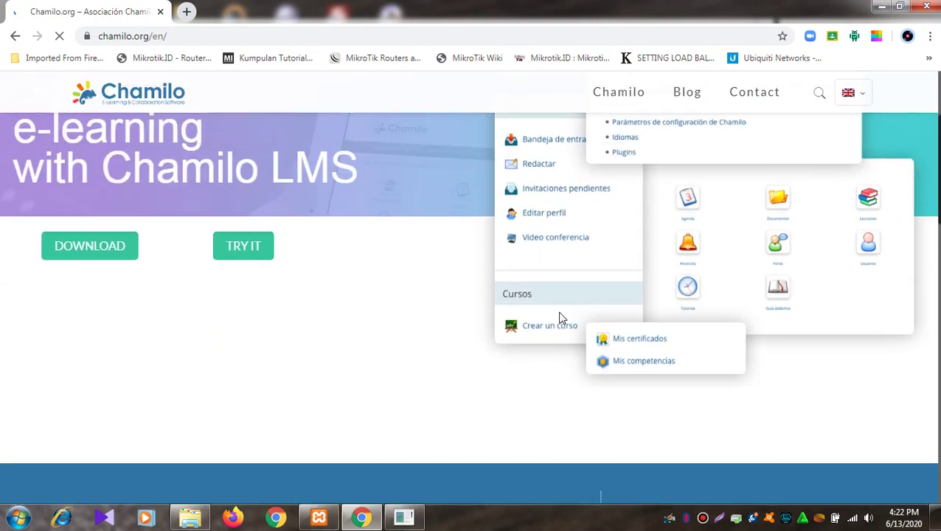
scroll(559, 316, "up", 2)
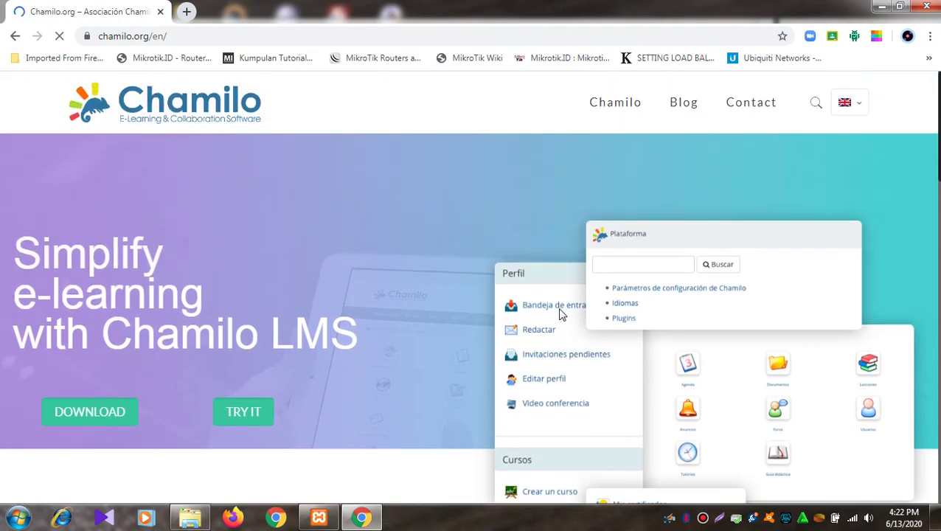
scroll(559, 314, "down", 2)
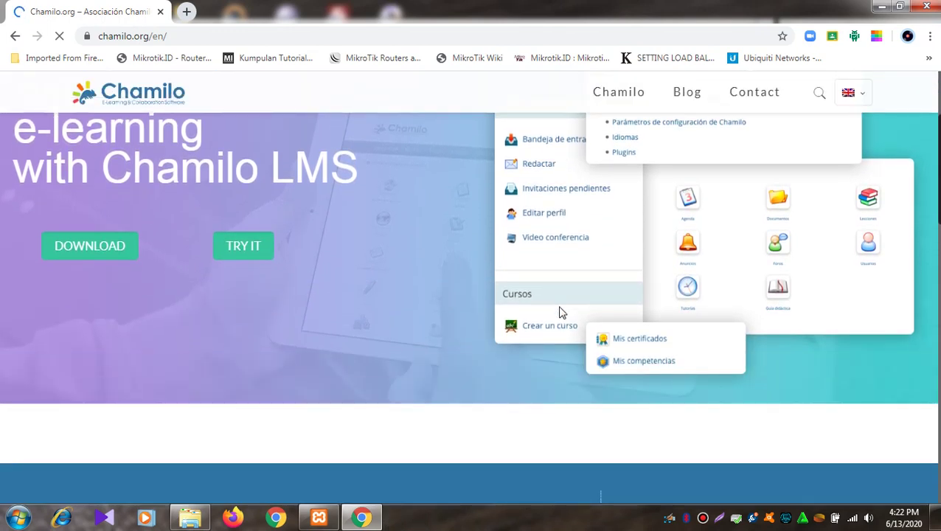
Look over the Chamilo home page, including the sections beneath its banner.
scroll(559, 310, "up", 2)
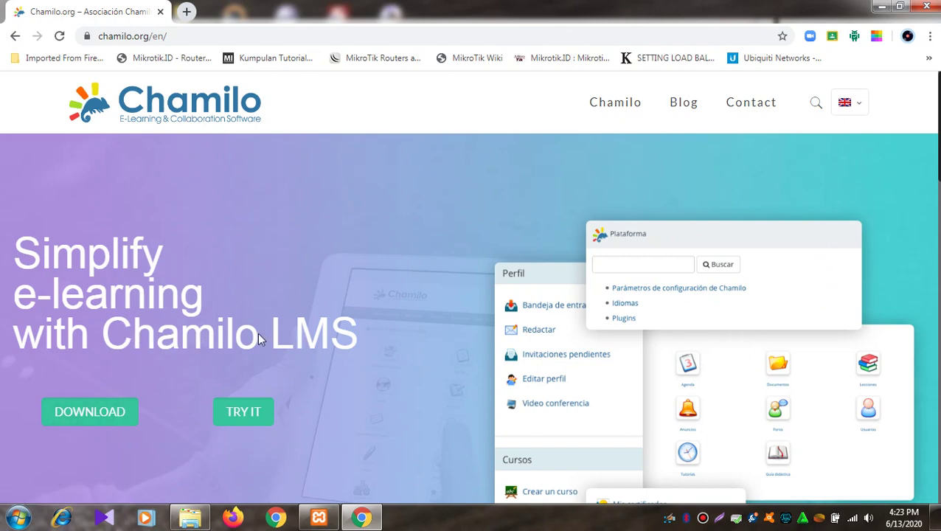
scroll(258, 337, "down", 4)
scroll(258, 336, "up", 3)
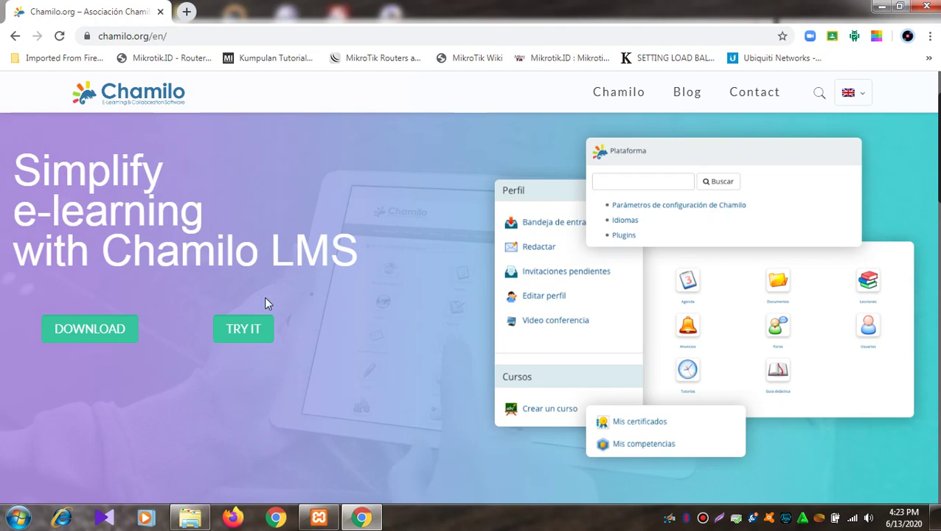
Minimize the Chrome and File Explorer windows, and check the installation progress in the XAMPP setup window.
left_click(310, 520)
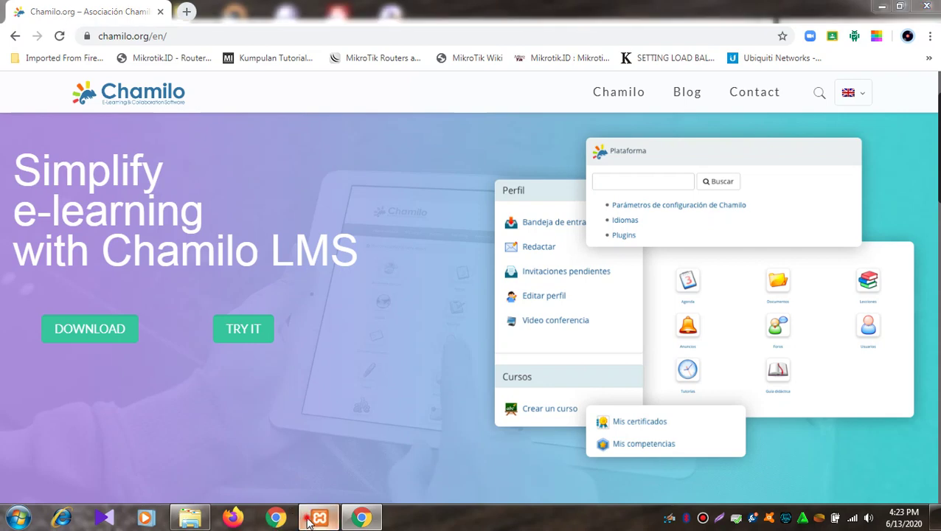
left_click(309, 520)
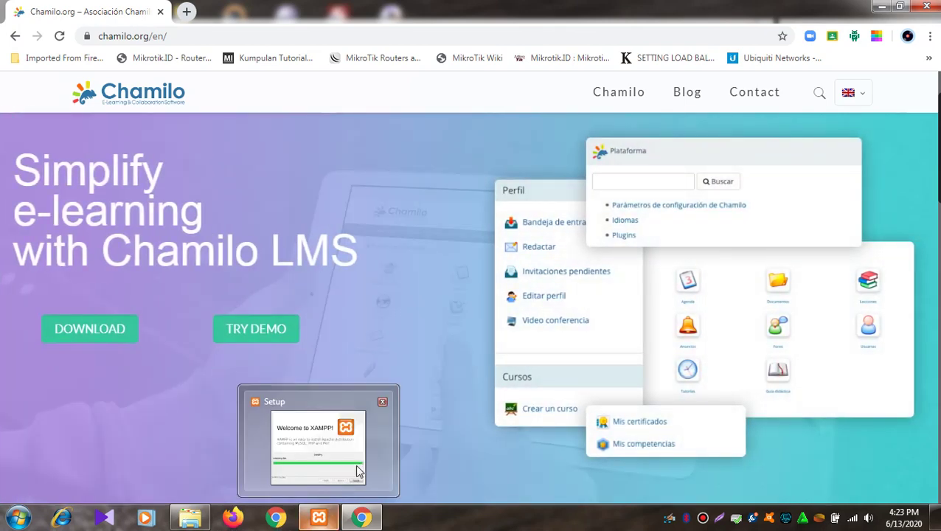
left_click(879, 8)
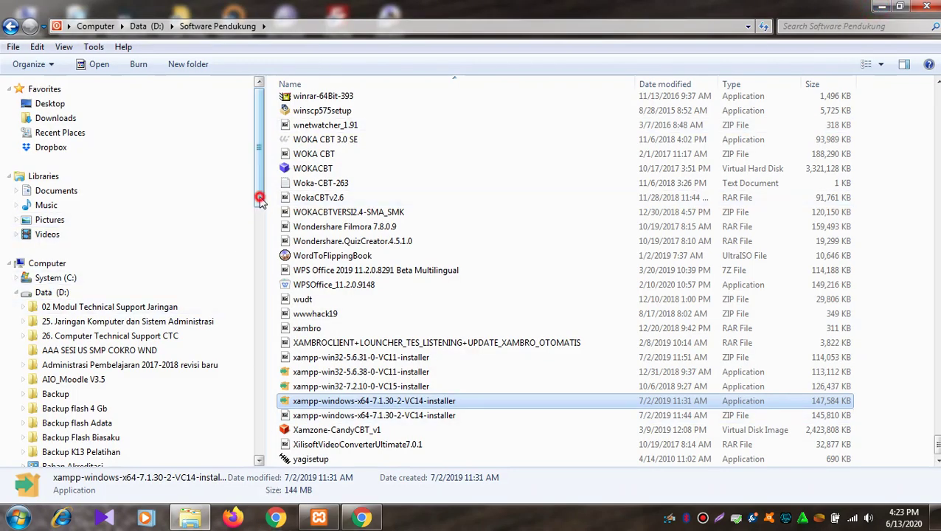
left_click_drag(258, 193, 260, 221)
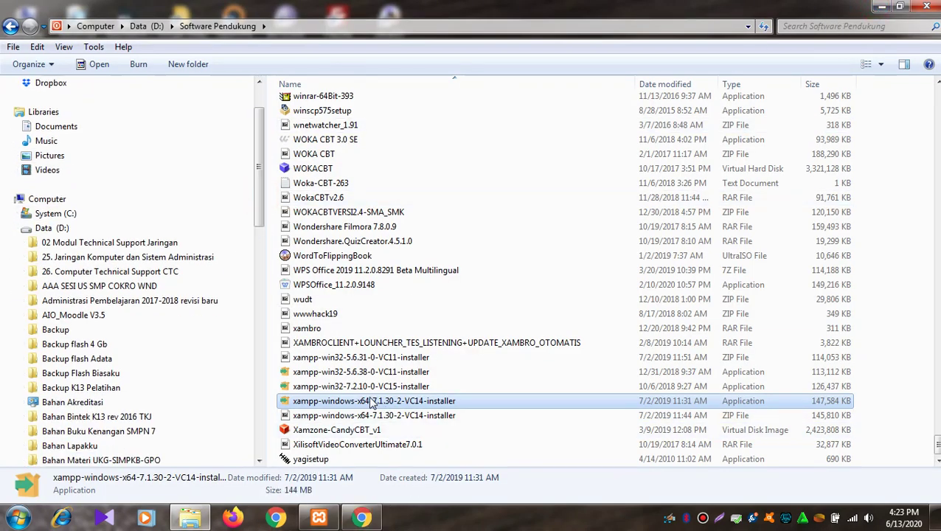
left_click(881, 7)
left_click(330, 520)
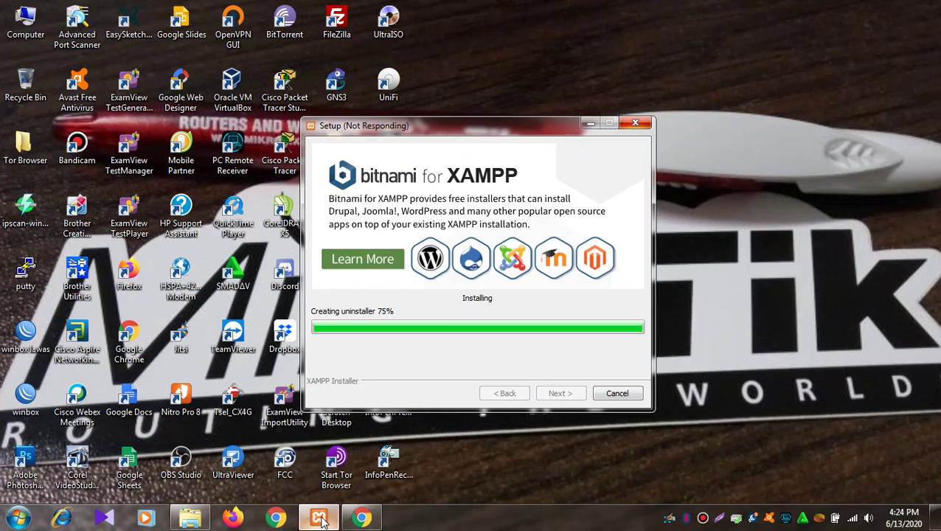
Examine the Chamilo association page on the Chamilo website from its introduction to the team section, and return to the home page.
mouse_move(362, 518)
left_click(354, 448)
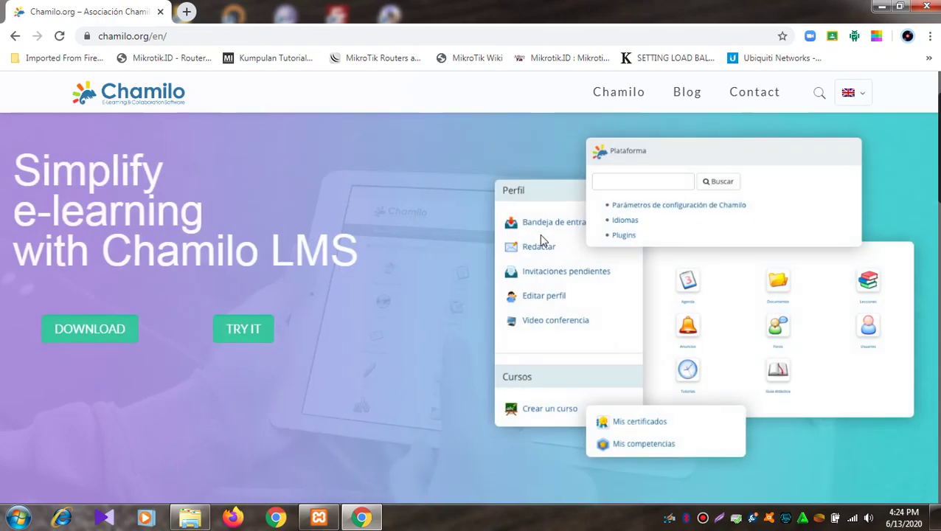
left_click(616, 93)
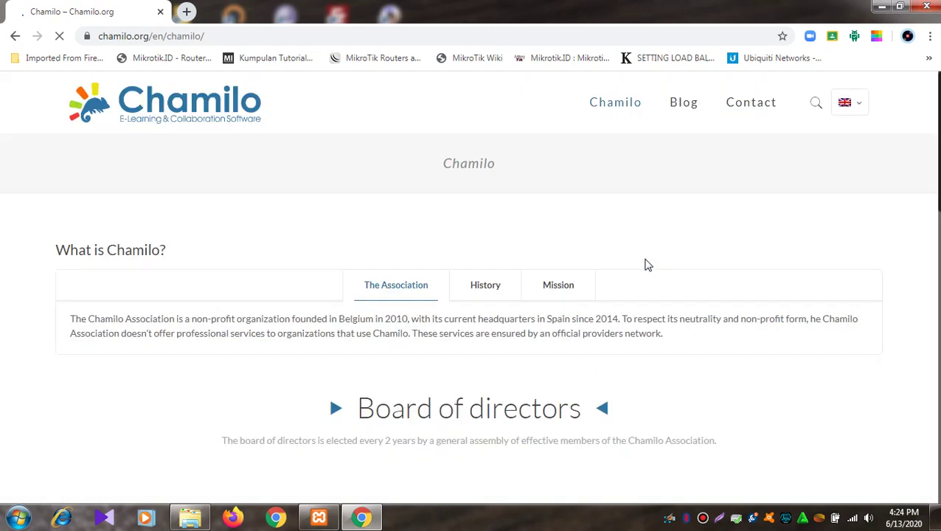
scroll(645, 265, "down", 8)
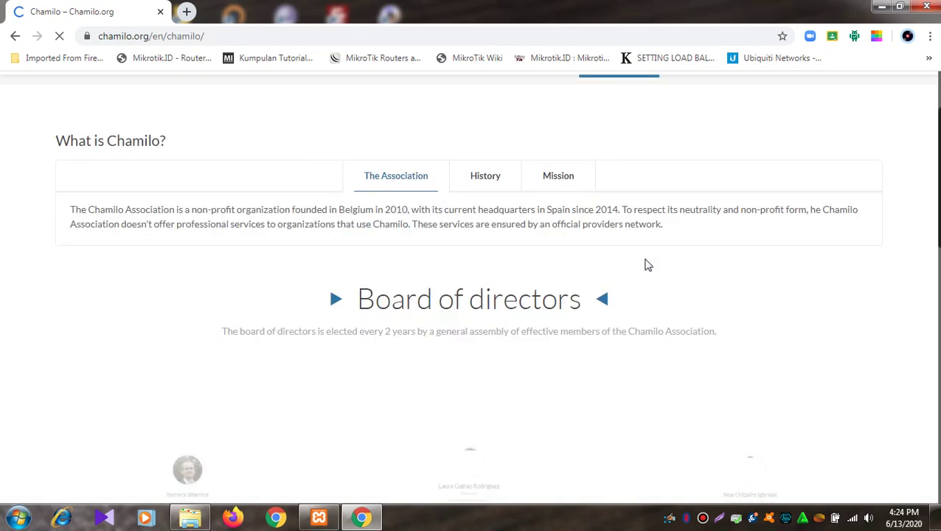
scroll(644, 265, "down", 3)
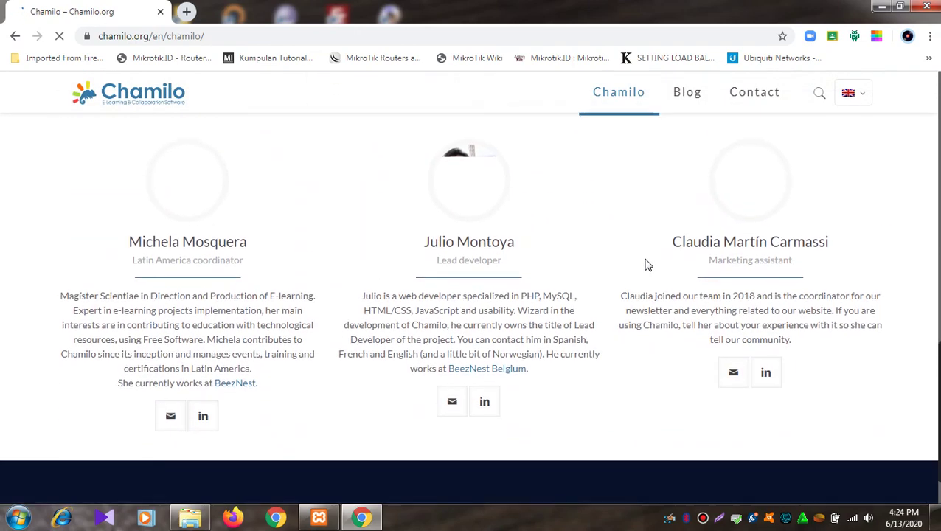
scroll(644, 265, "up", 12)
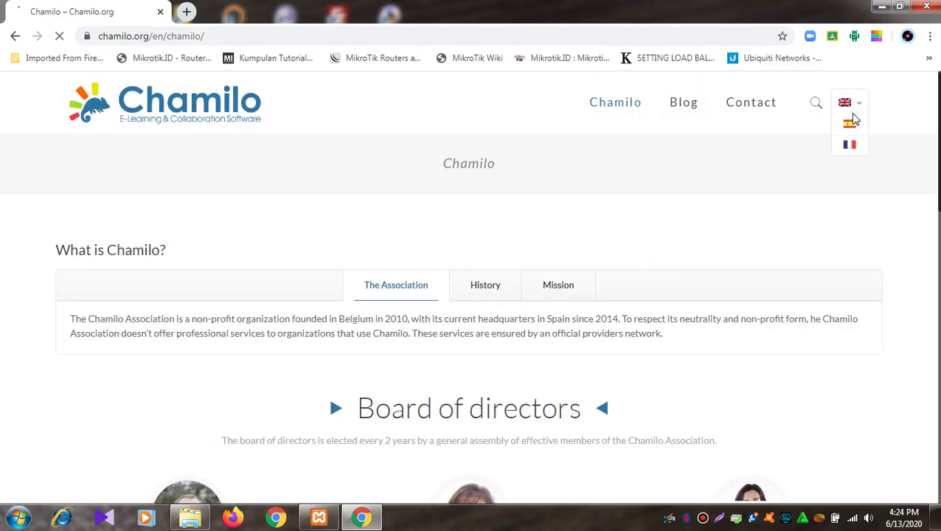
left_click(15, 36)
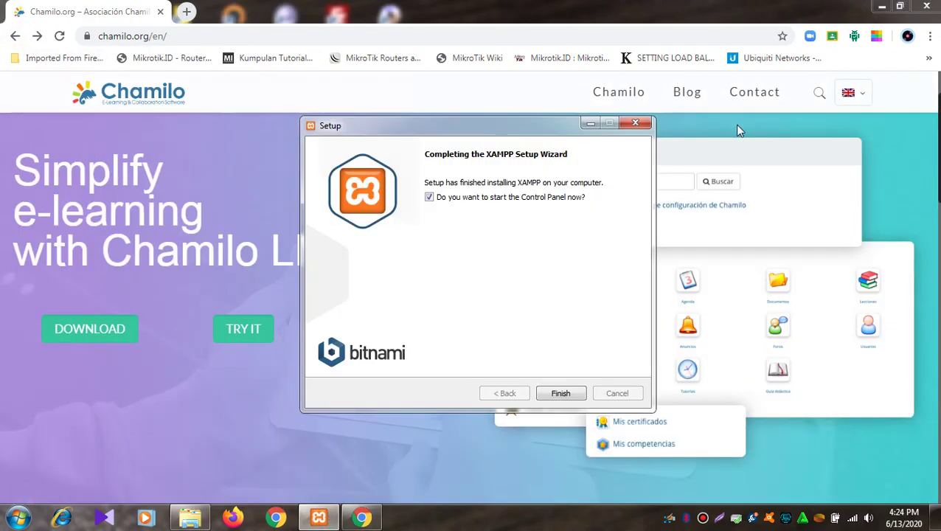
Finish the XAMPP setup with the option to start the Control Panel kept on, and save English as the Control Panel language.
left_click(882, 6)
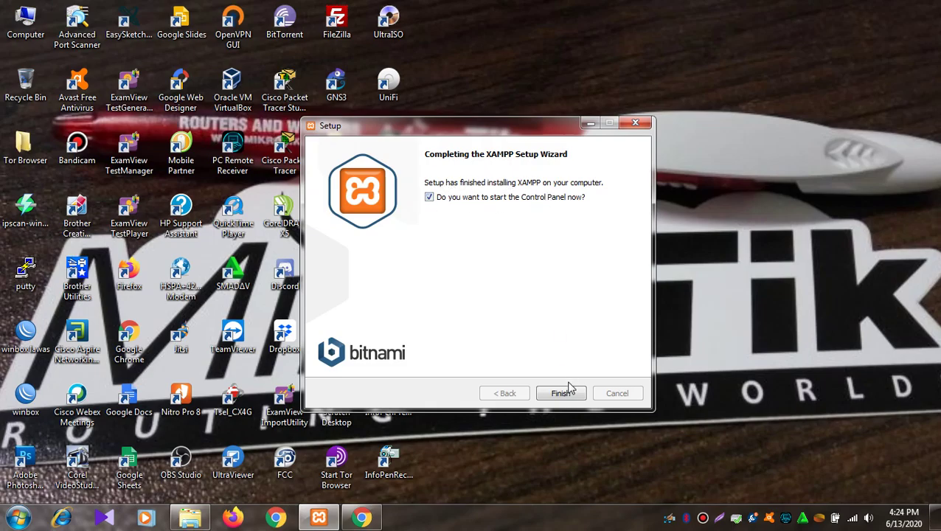
left_click(432, 200)
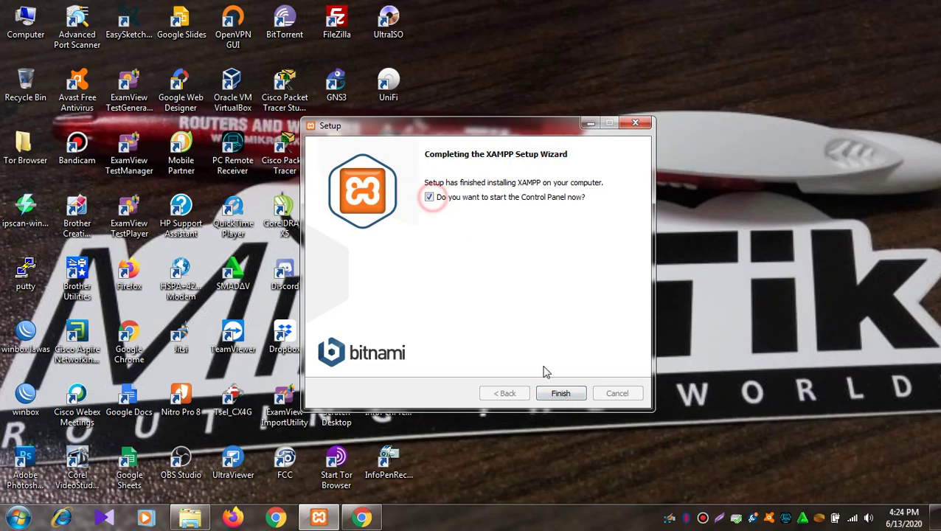
left_click(562, 395)
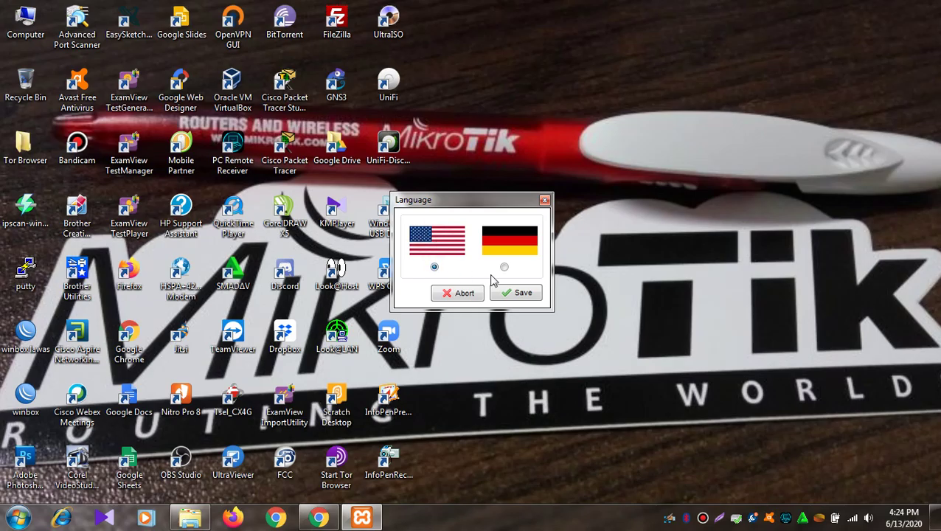
left_click(533, 295)
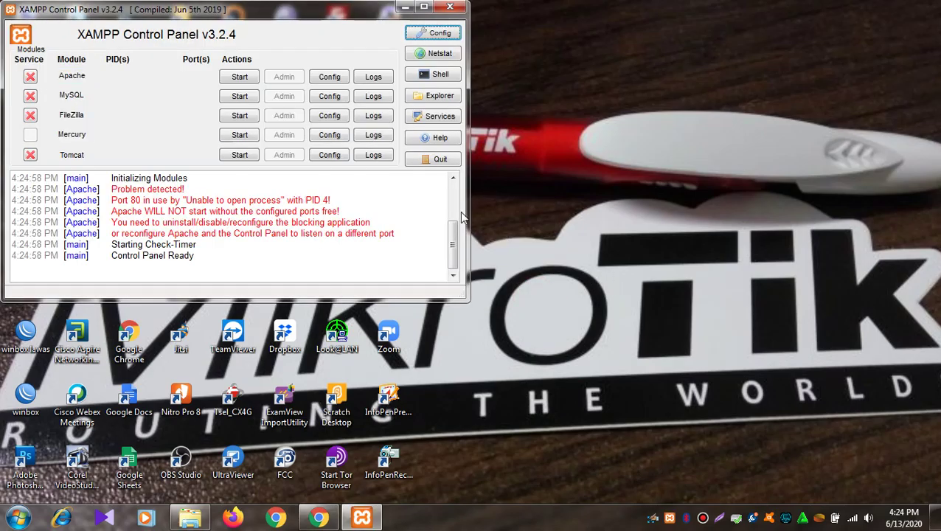
Move the XAMPP Control Panel to the desktop's lower-right corner, and close the Chrome window showing the Chamilo home page.
left_click_drag(282, 12, 752, 200)
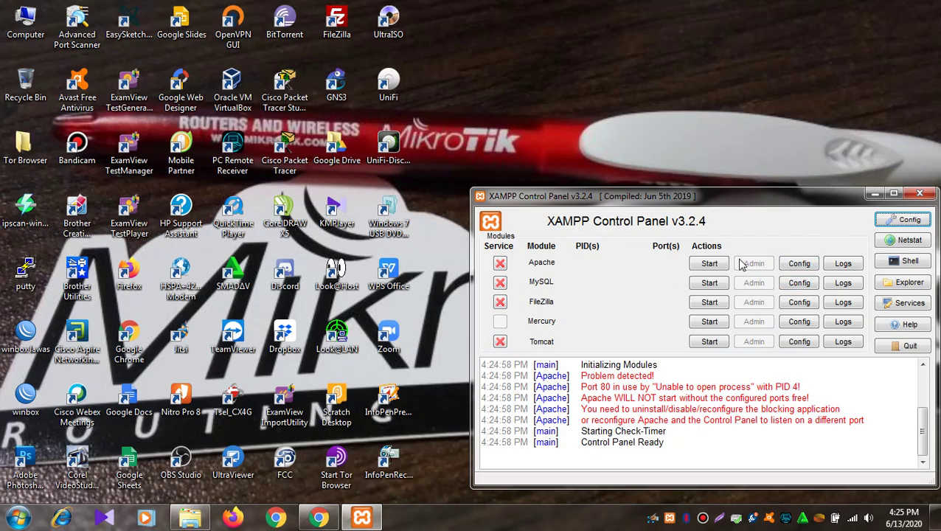
left_click_drag(774, 202, 778, 213)
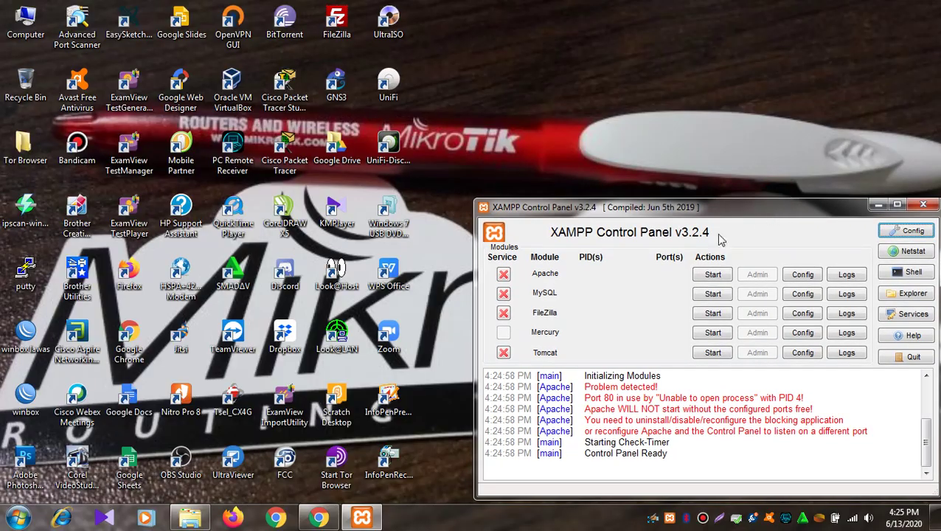
left_click(331, 525)
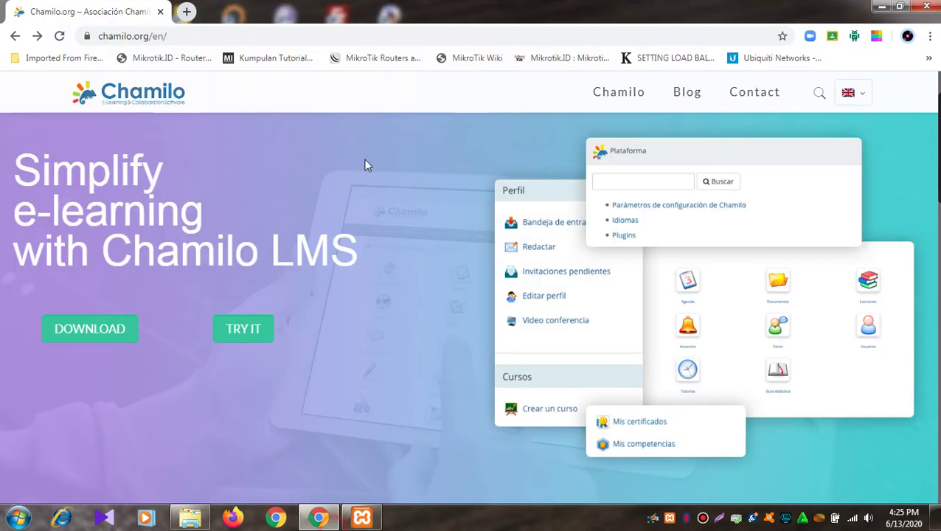
left_click(928, 7)
Open a new Chrome window and load localhost:80 to check what is served on that port.
left_click(276, 518)
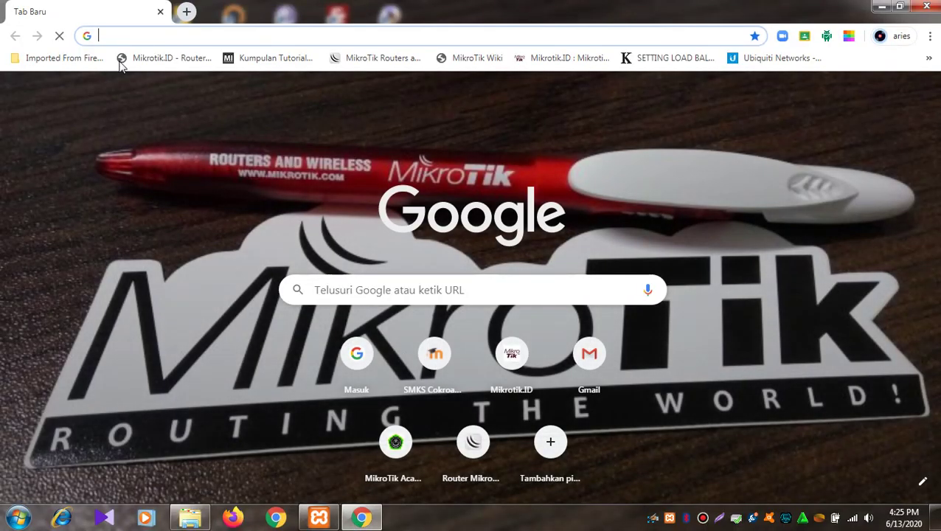
left_click(155, 35)
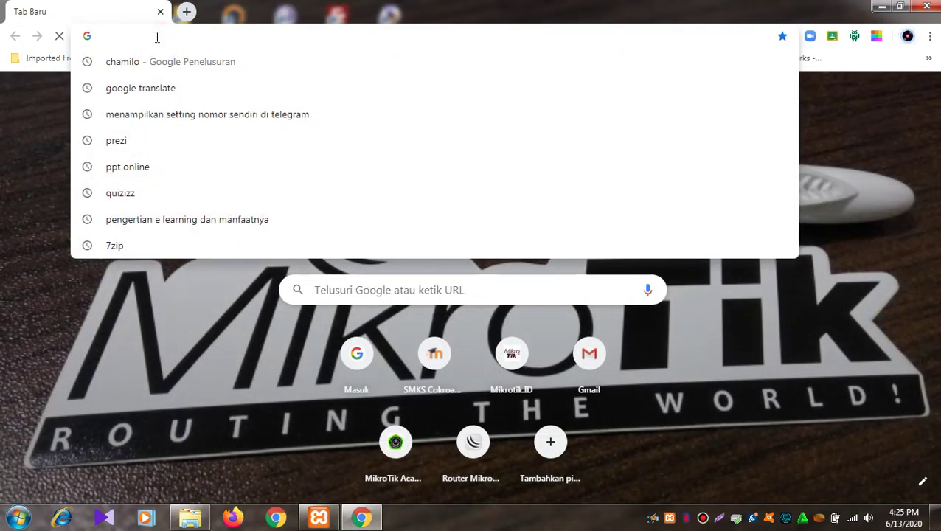
type("localhost")
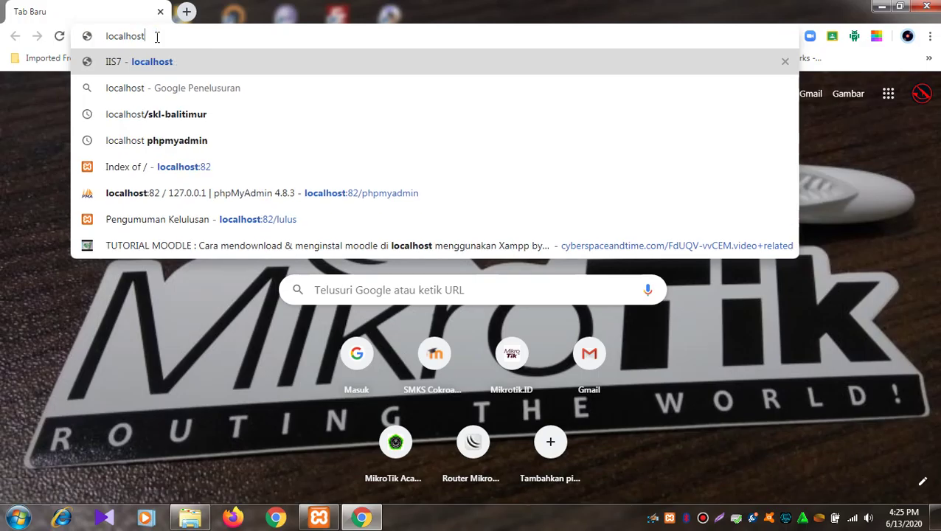
type(":")
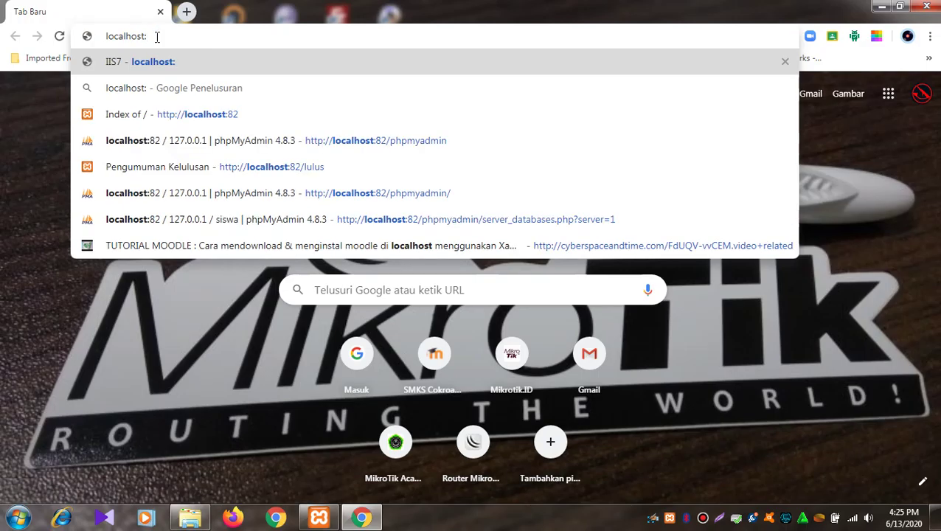
type("80")
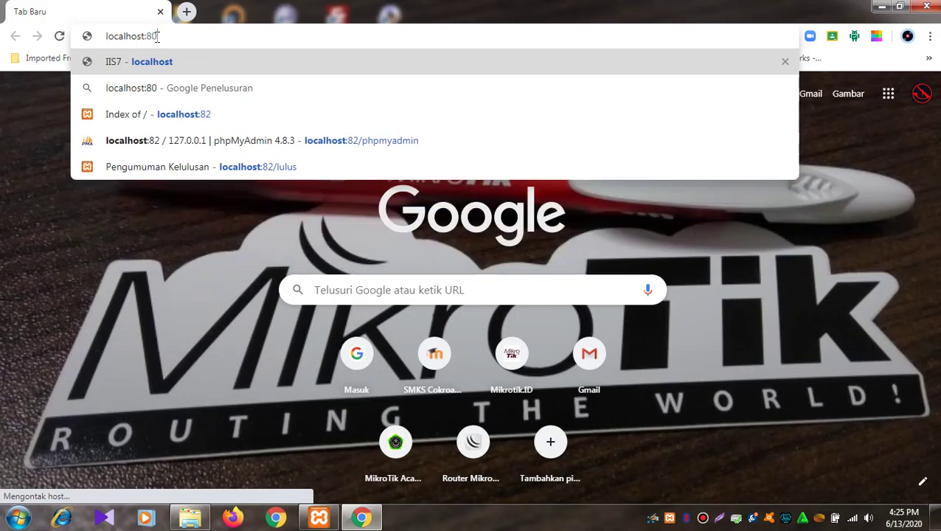
key("Return")
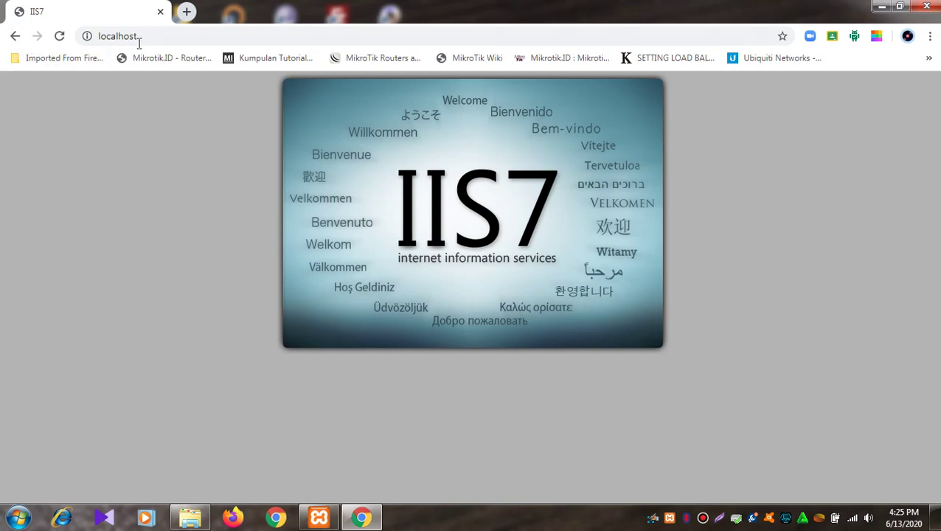
Try to start Apache in the XAMPP Control Panel, and test MySQL by starting and stopping it.
left_click(318, 517)
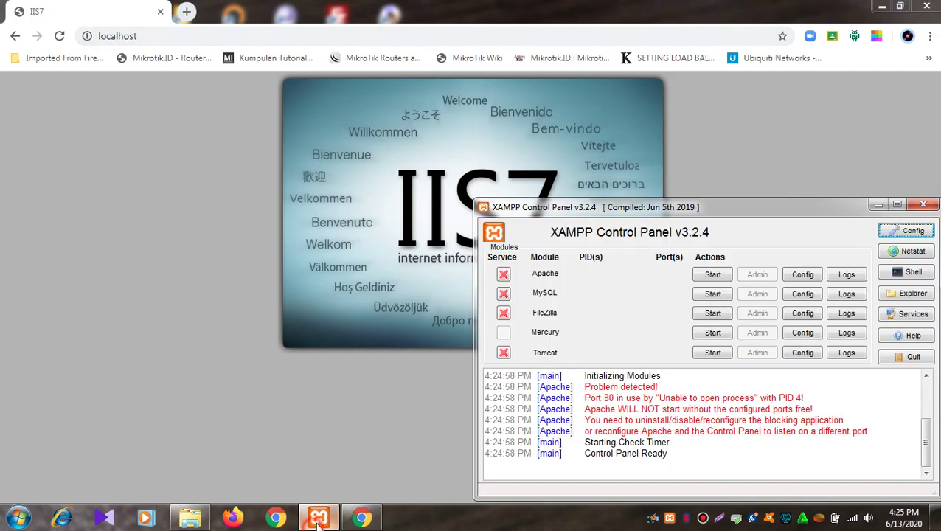
left_click(713, 274)
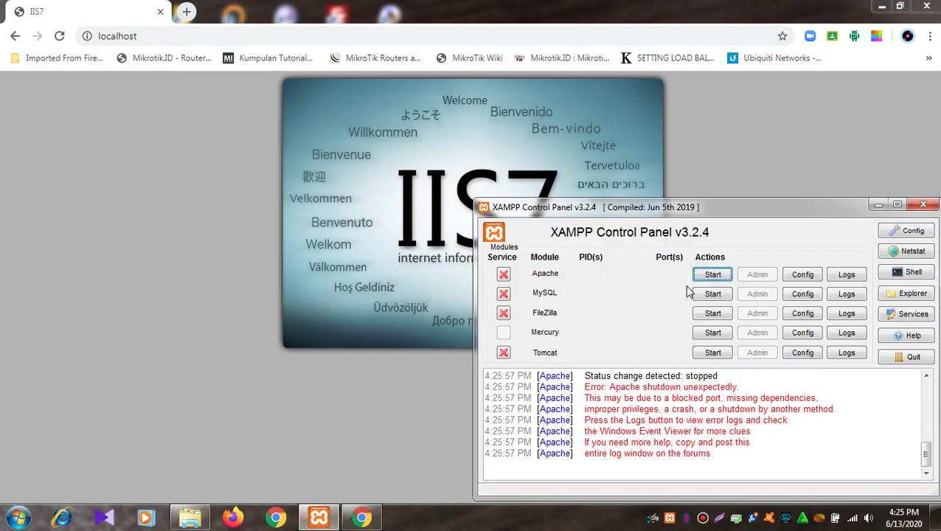
left_click(711, 294)
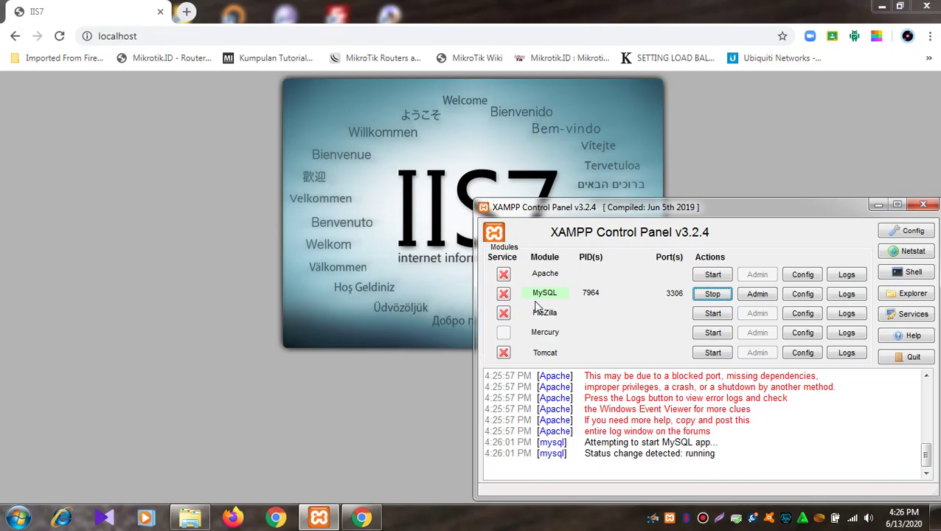
left_click(709, 295)
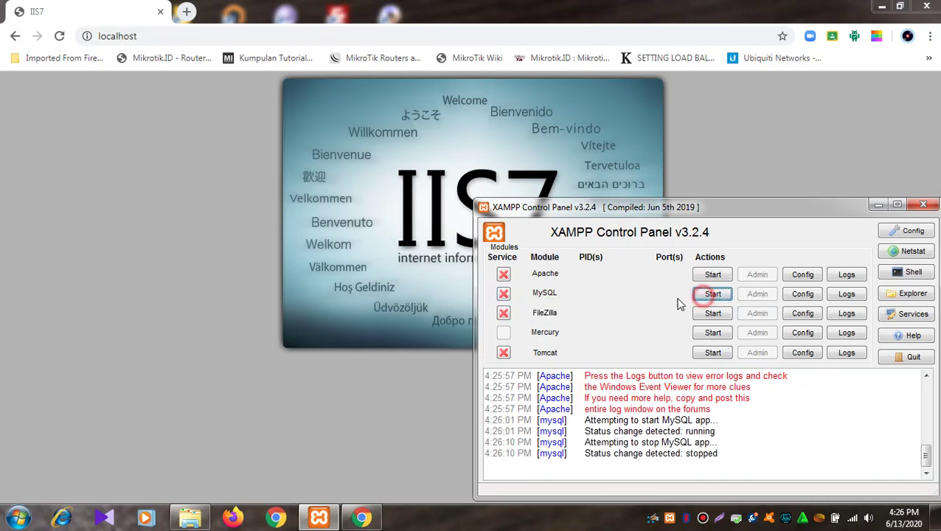
Install Apache and MySQL as Windows services in the XAMPP Control Panel, and try to start the Apache service.
left_click(503, 278)
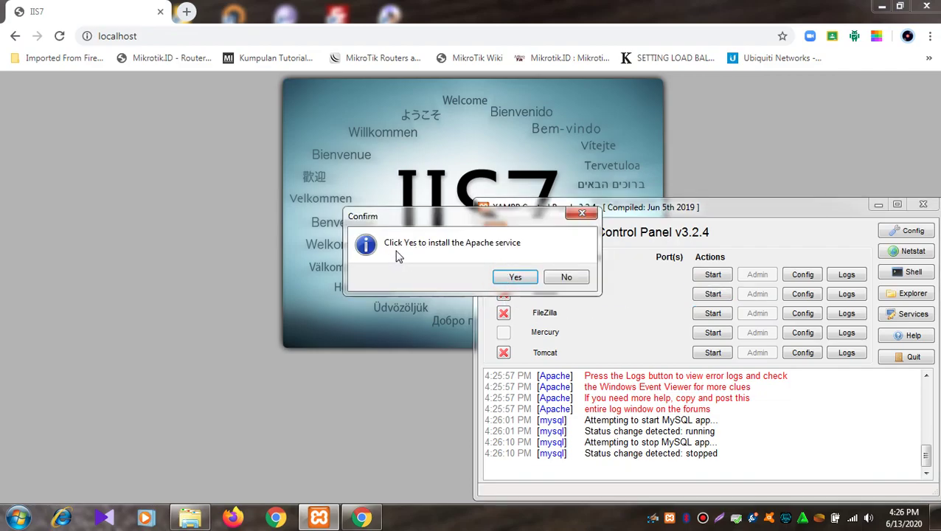
left_click(514, 275)
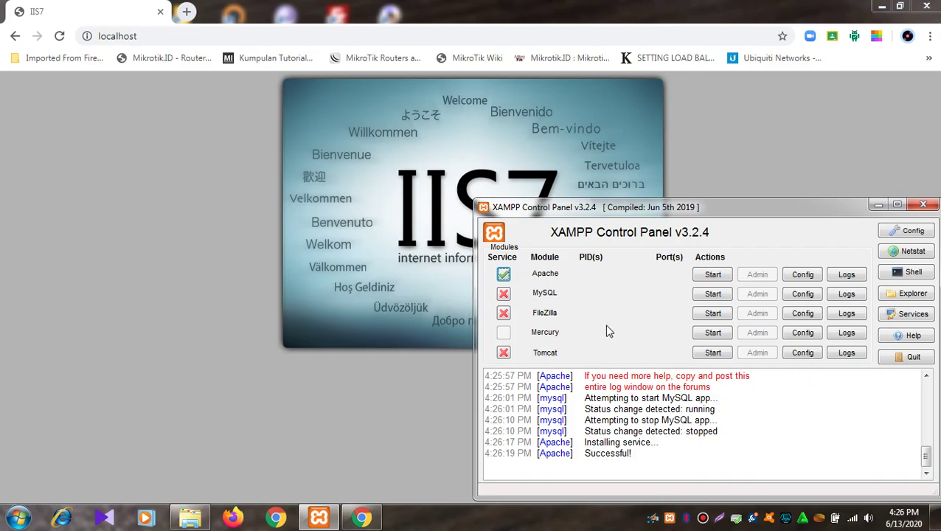
left_click(507, 296)
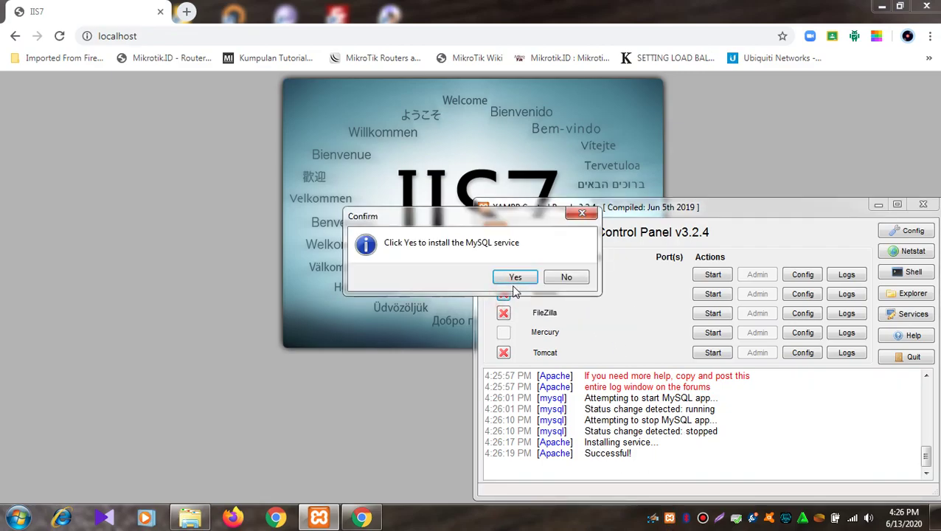
left_click(519, 277)
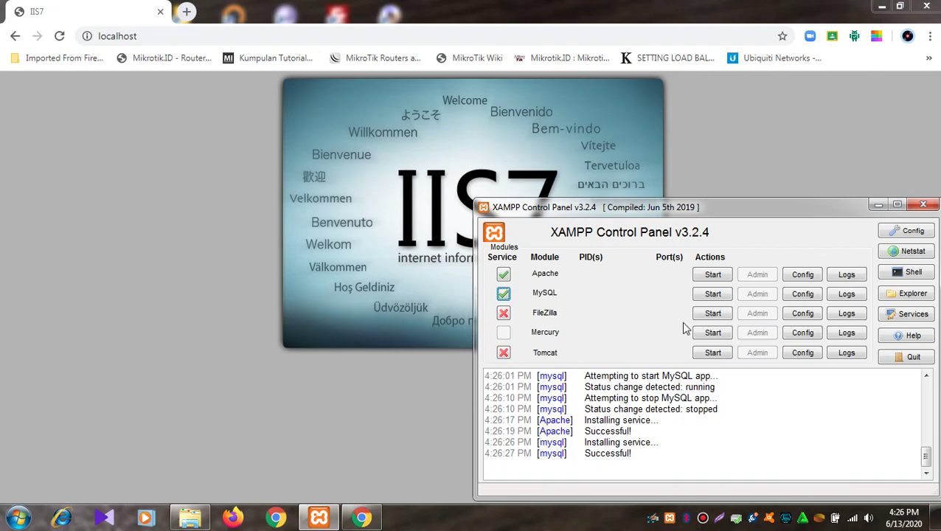
left_click(713, 275)
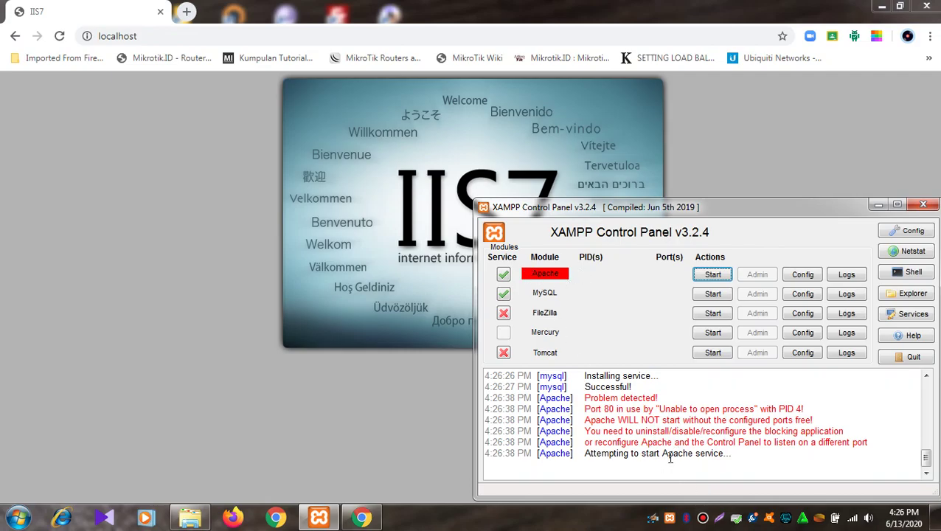
Review the Apache port 80 error in the XAMPP log and try to start the Apache service again.
left_click_drag(583, 397, 849, 442)
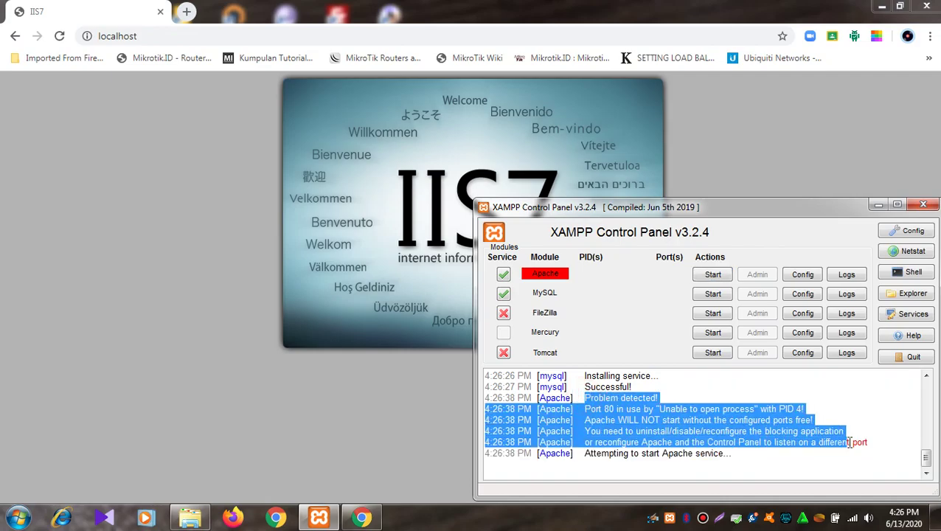
left_click(645, 410)
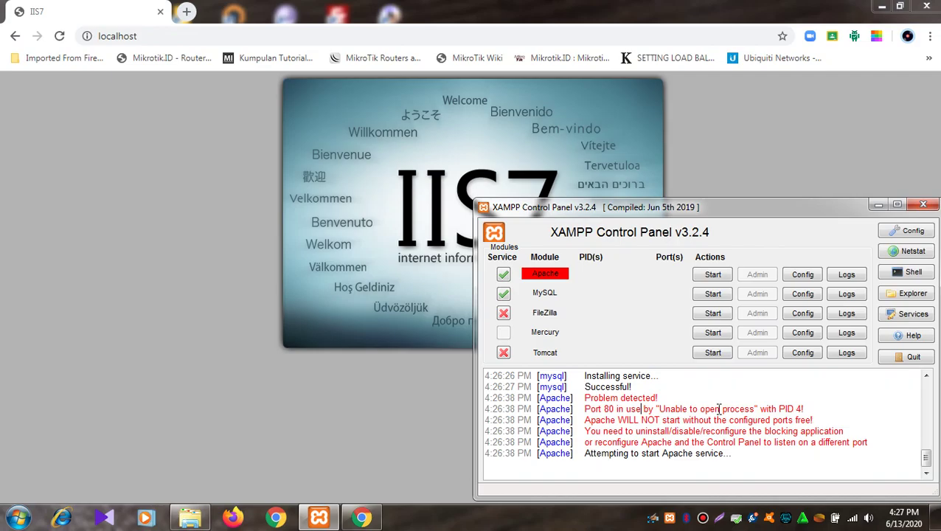
left_click(803, 277)
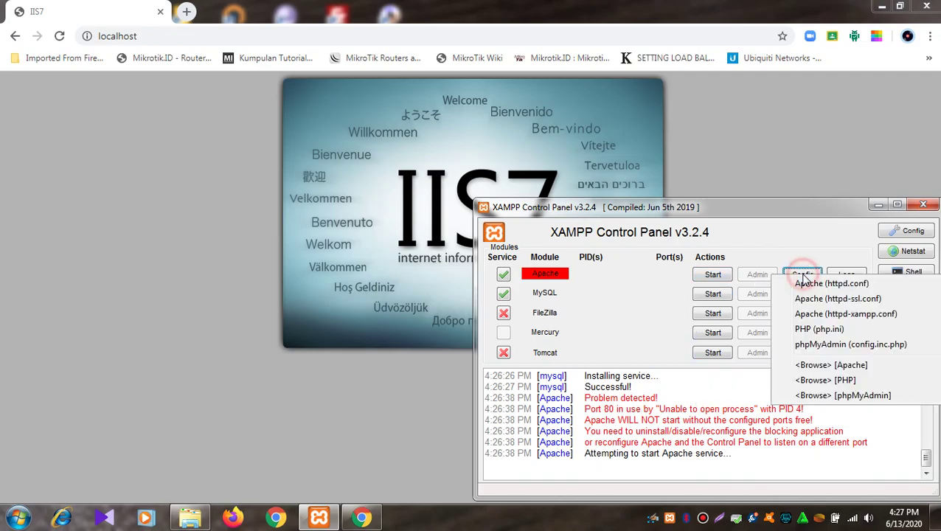
left_click(713, 276)
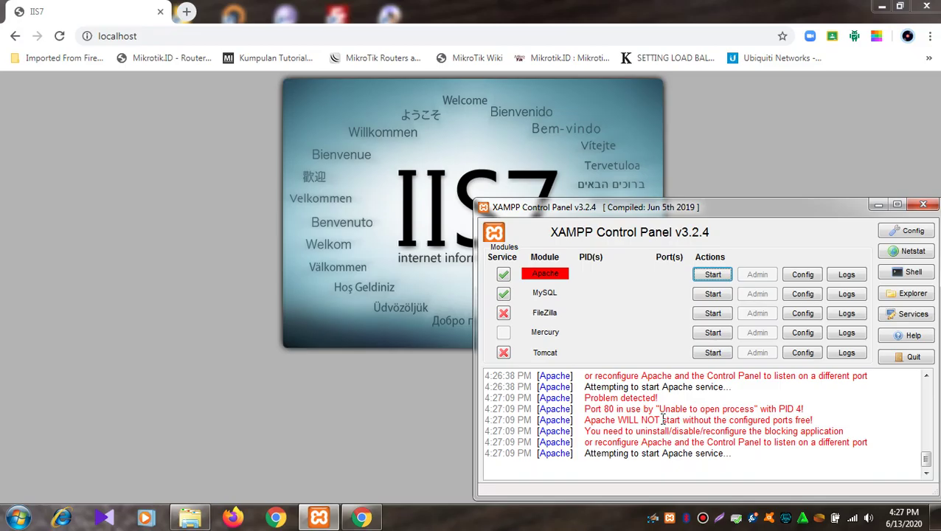
Open Apache's httpd.conf configuration file from XAMPP and move its Notepad window higher on the desktop.
left_click(801, 275)
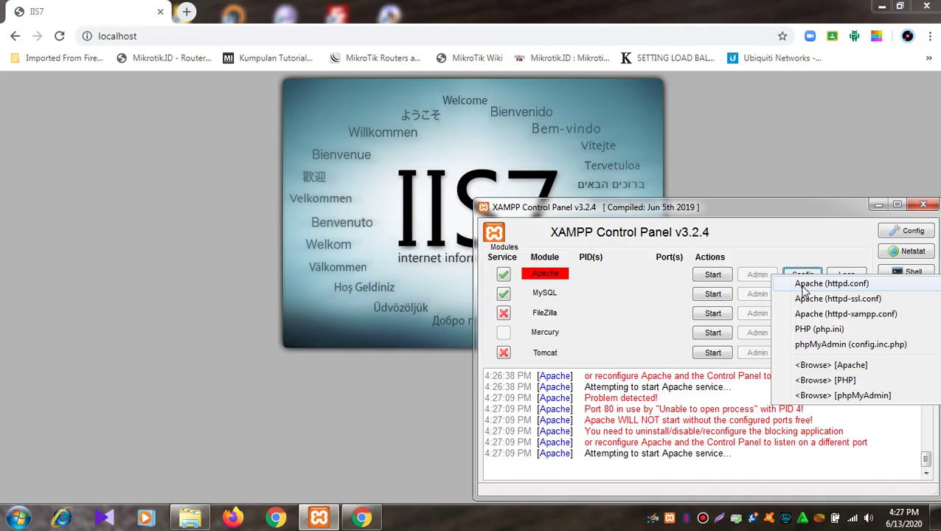
left_click(805, 284)
left_click_drag(652, 123, 668, 69)
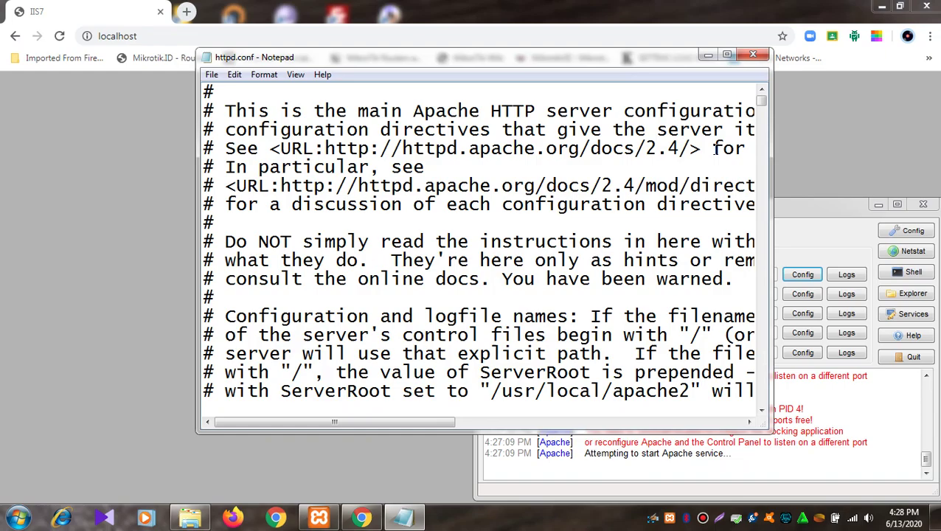
Search httpd.conf for "listening" and look through the lines around the match.
key("ctrl+f")
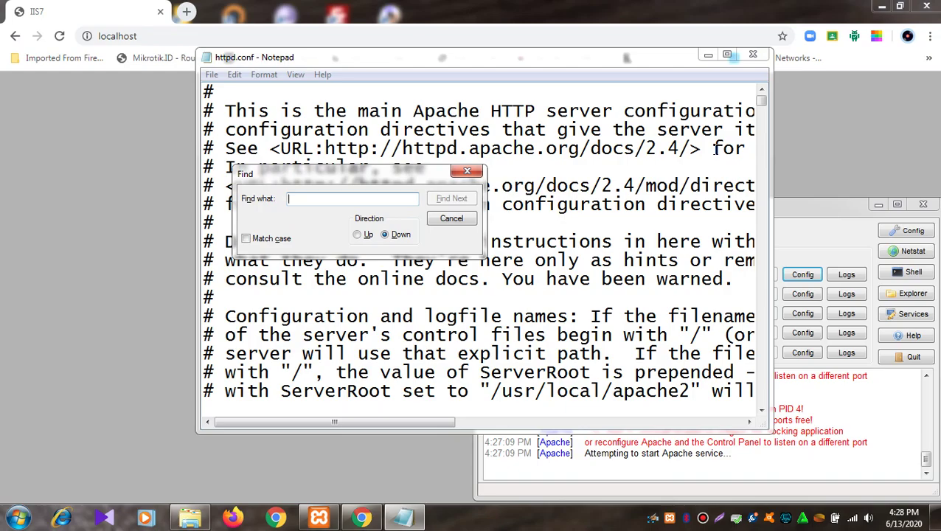
type("liste")
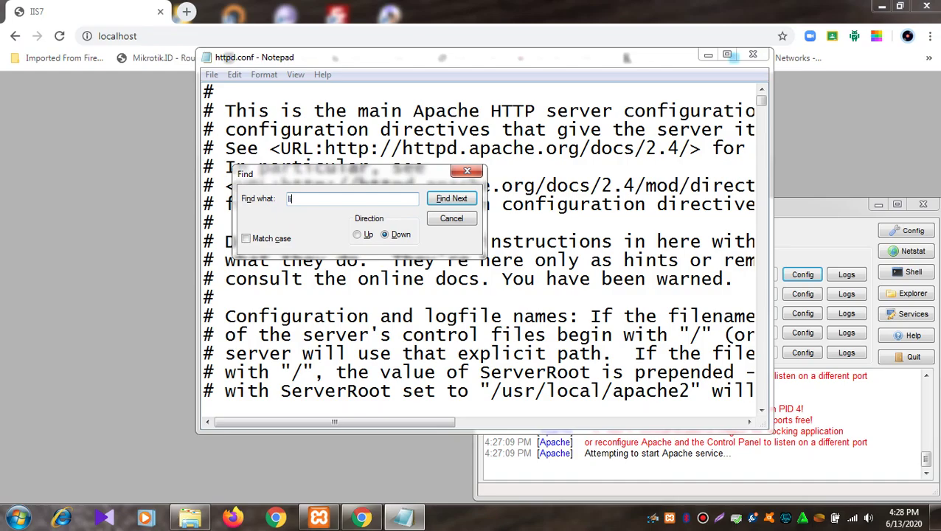
type("ning")
key("Return")
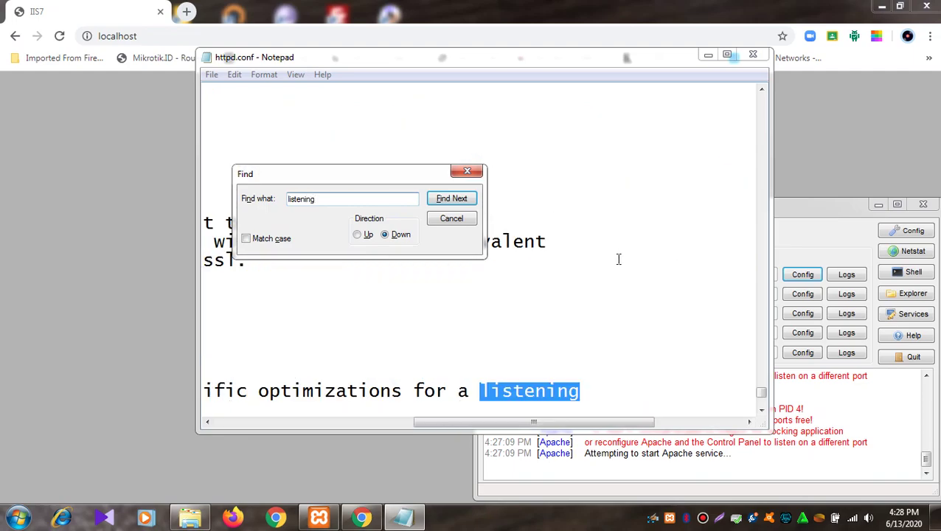
left_click_drag(579, 426, 383, 425)
scroll(402, 374, "down", 2)
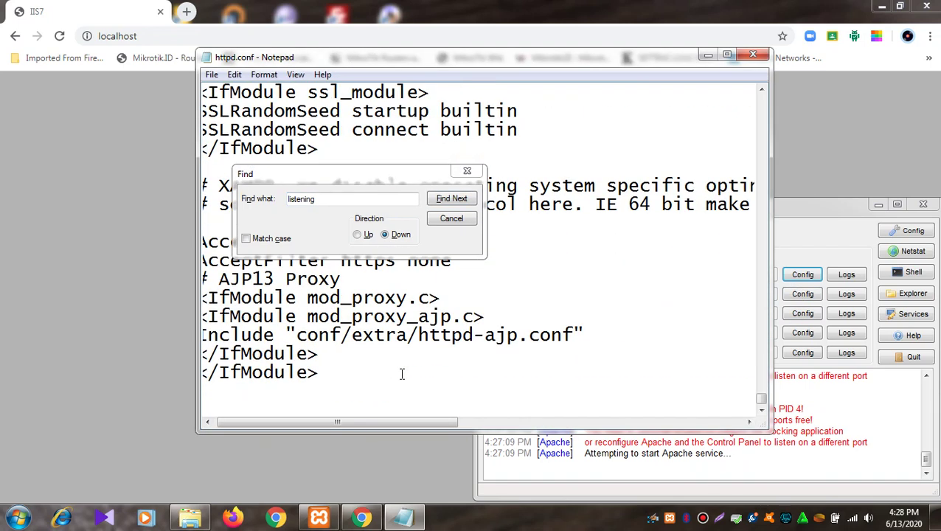
scroll(401, 373, "up", 15)
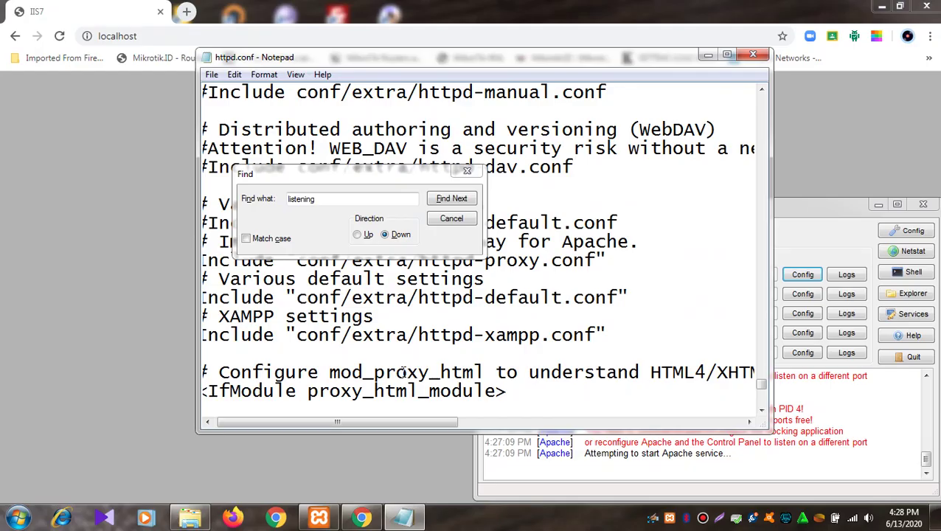
Search the rest of httpd.conf for "listen" and again for "listening", dismissing the search messages.
left_click(365, 197)
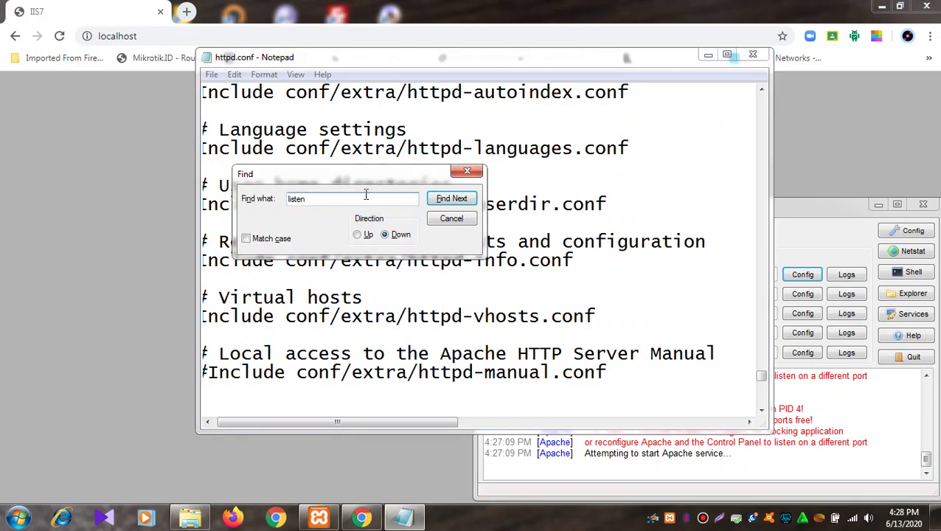
key("Return")
left_click(507, 310)
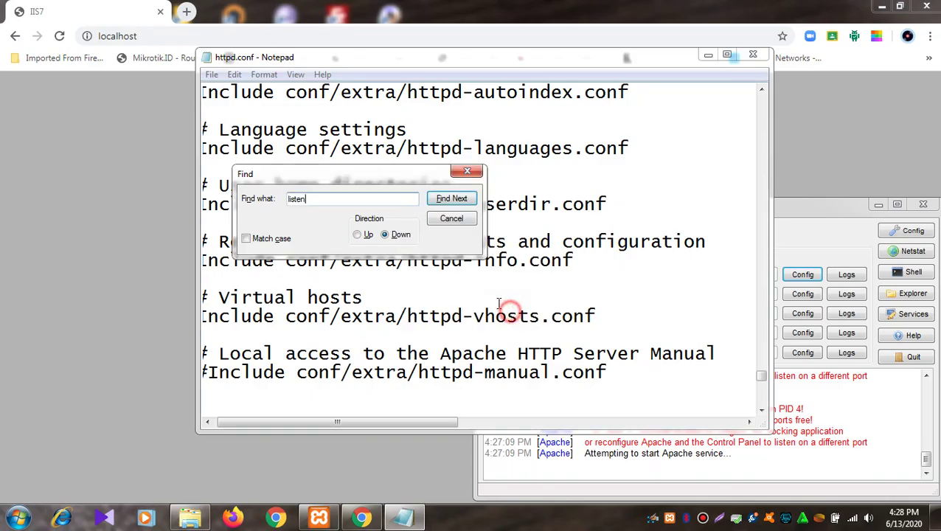
left_click(451, 200)
left_click(507, 308)
left_click(337, 196)
type("ing")
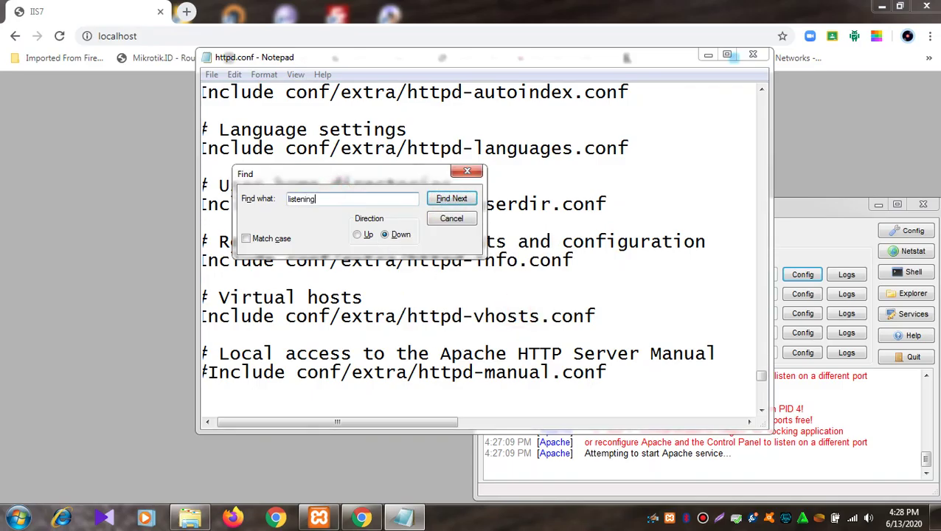
key("Return")
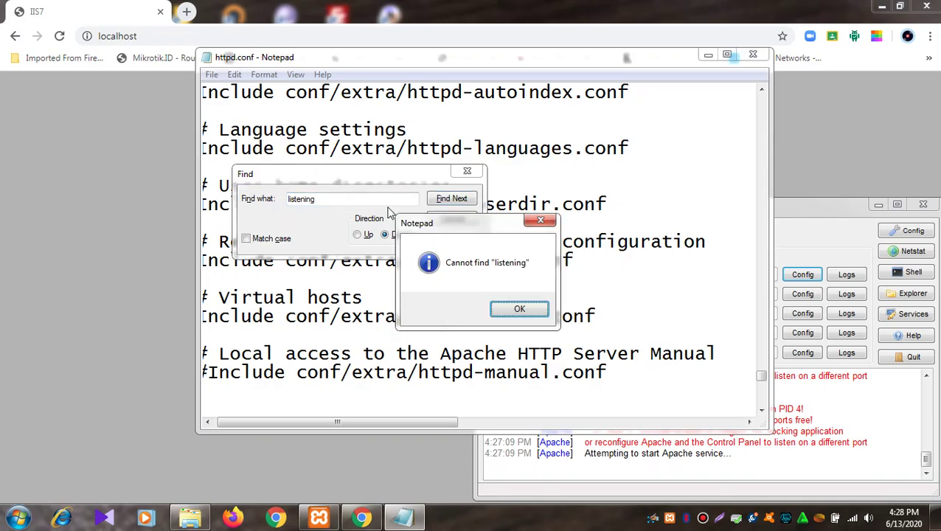
left_click(517, 309)
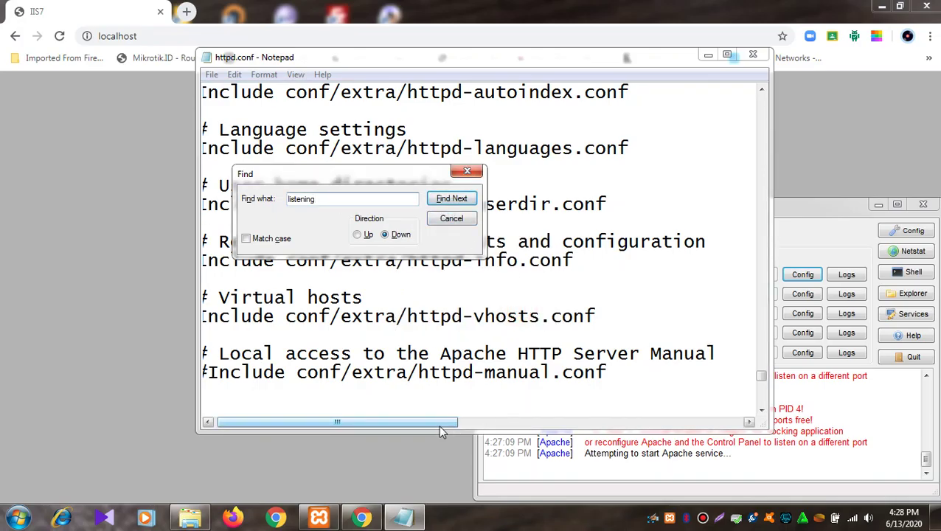
Return to the beginning of httpd.conf, search for "lissten", and close the search.
left_click_drag(440, 421, 435, 422)
left_click_drag(363, 178, 546, 184)
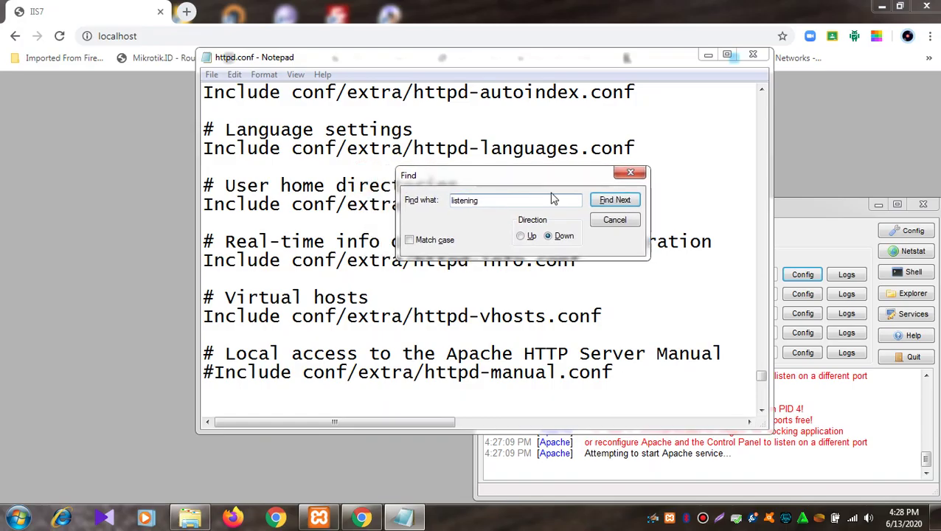
left_click_drag(761, 376, 761, 99)
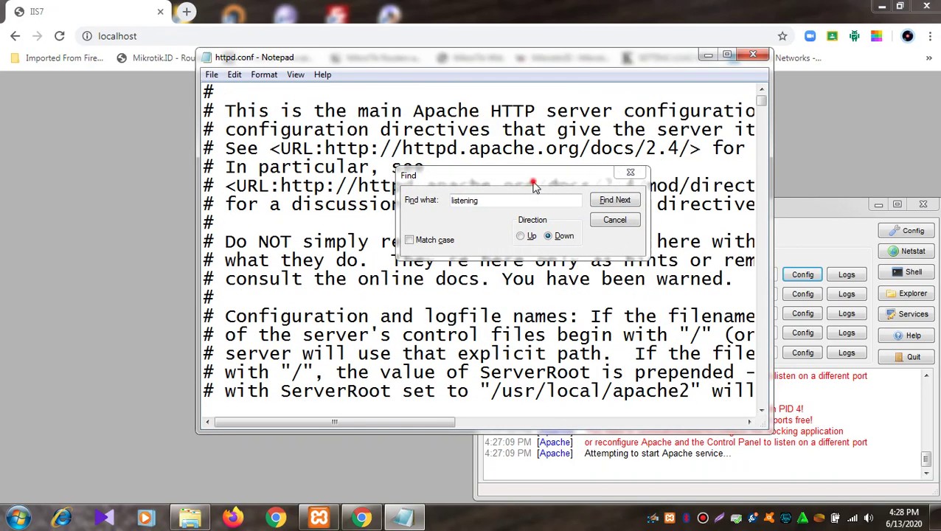
left_click_drag(443, 175, 508, 123)
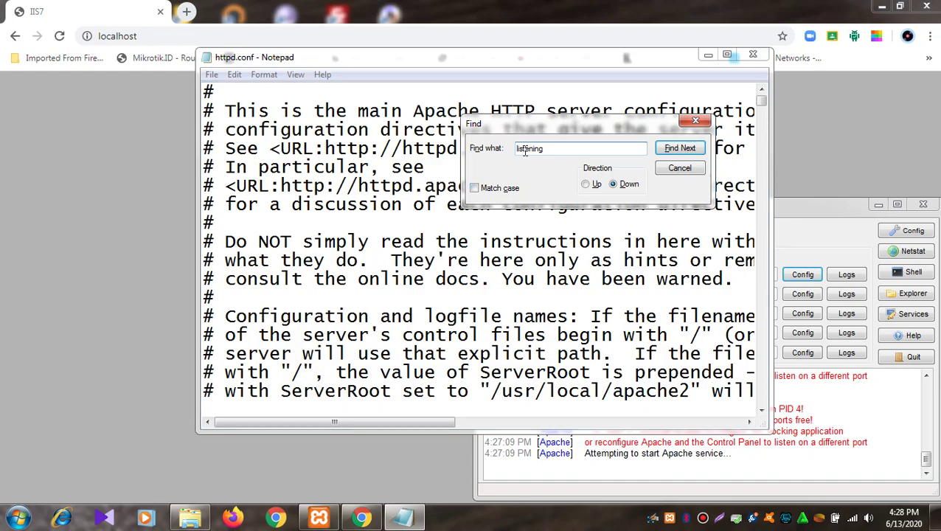
key("BackSpace")
key("BackSpace")
key("BackSpace")
key("BackSpace")
key("BackSpace")
key("BackSpace")
type("ssten")
key("Return")
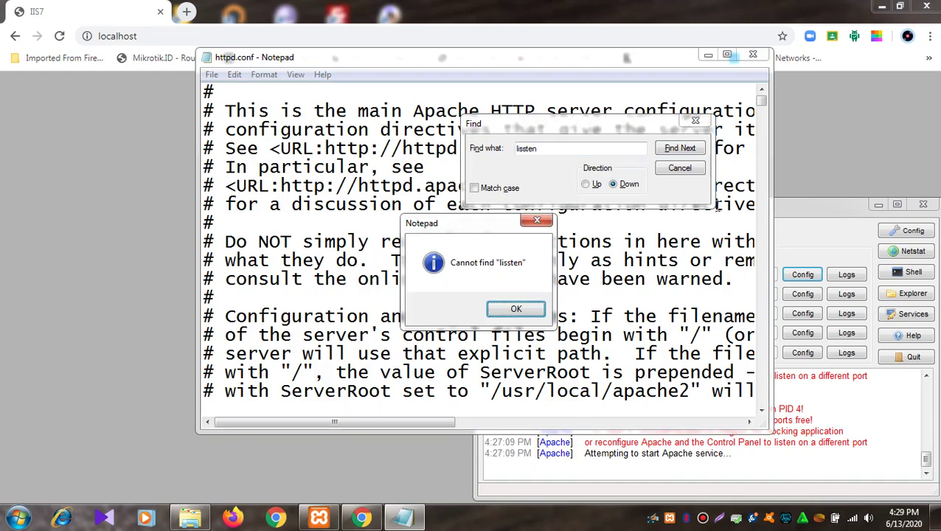
left_click(681, 169)
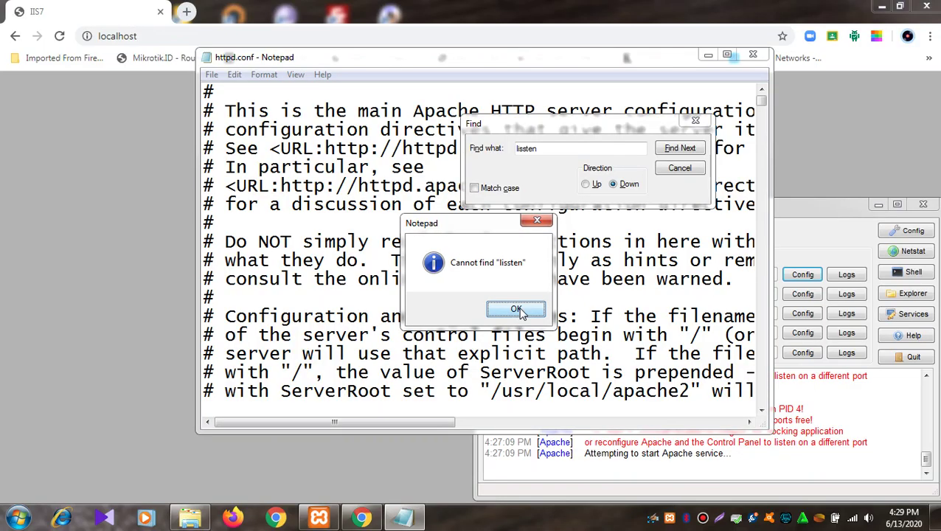
left_click(515, 309)
left_click(680, 168)
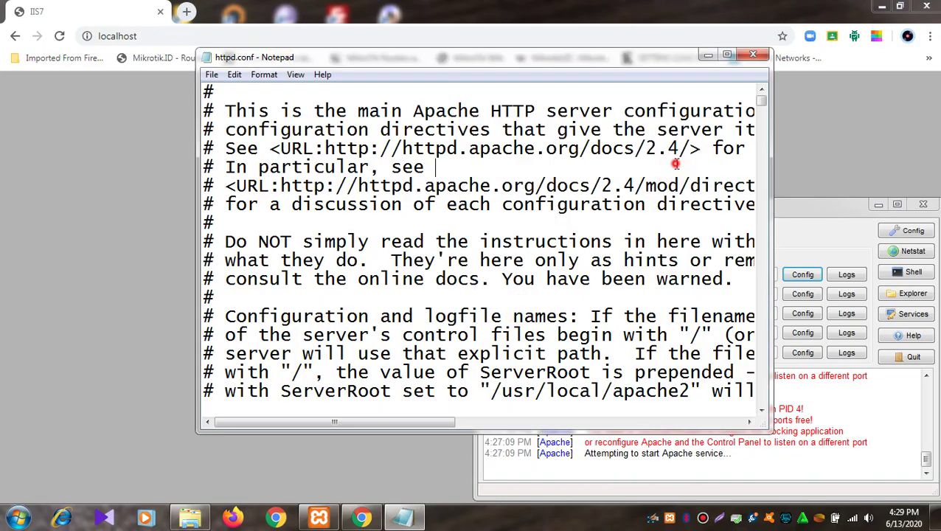
Search httpd.conf for "listen" from its beginning and examine the Listen directive section with its port lines.
key("ctrl+f")
key("BackSpace")
type("listen")
key("Return")
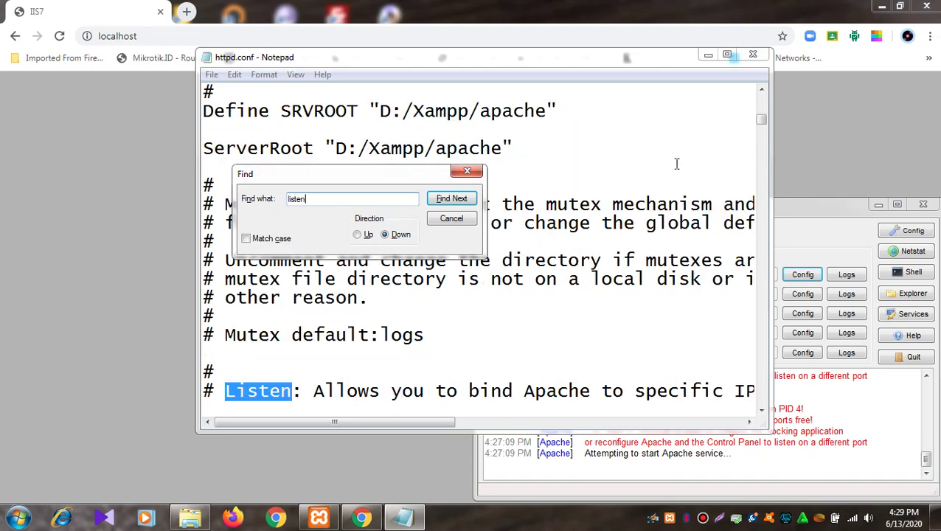
left_click(467, 172)
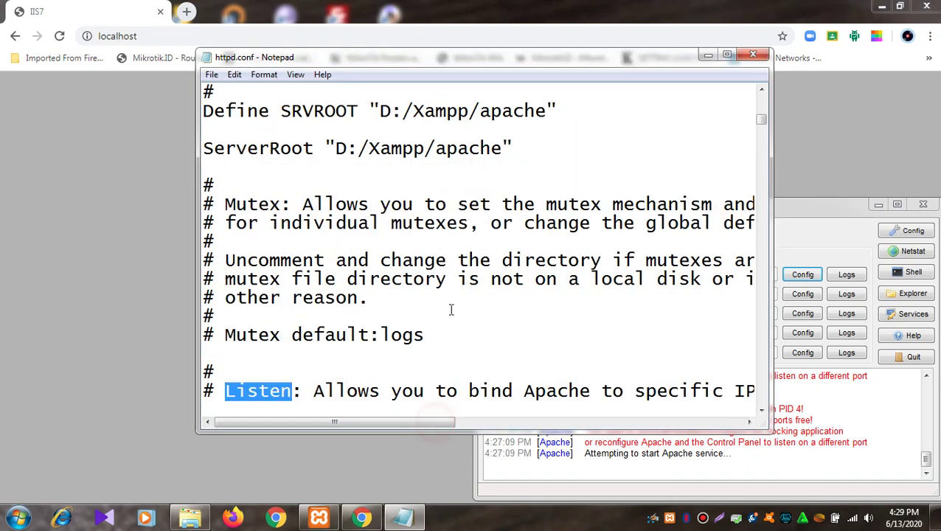
scroll(452, 309, "down", 3)
left_click_drag(225, 222, 504, 378)
left_click(504, 375)
double_click(448, 354)
left_click_drag(292, 372, 270, 373)
left_click(224, 355)
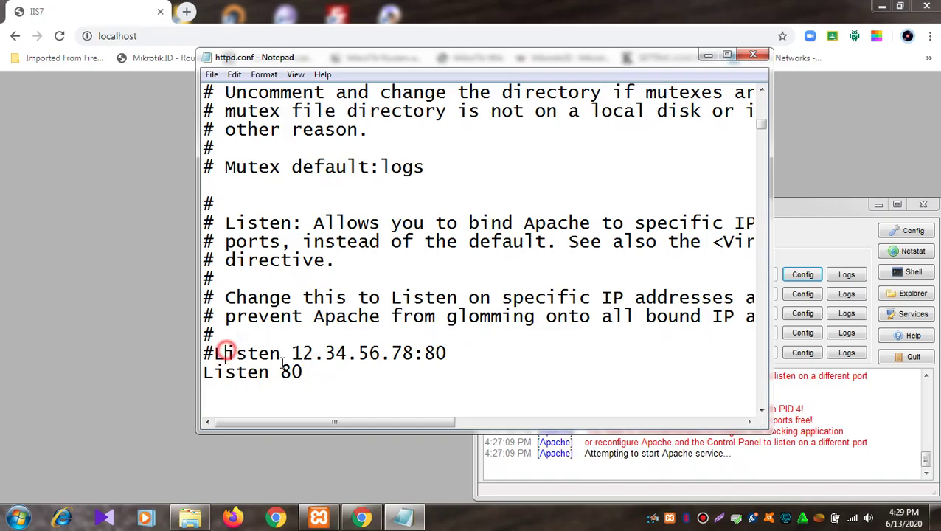
Change the port to 82 in both the commented and active Listen lines, then save and close httpd.conf.
left_click(464, 351)
key("BackSpace")
type("2")
left_click(315, 369)
key("BackSpace")
type("2")
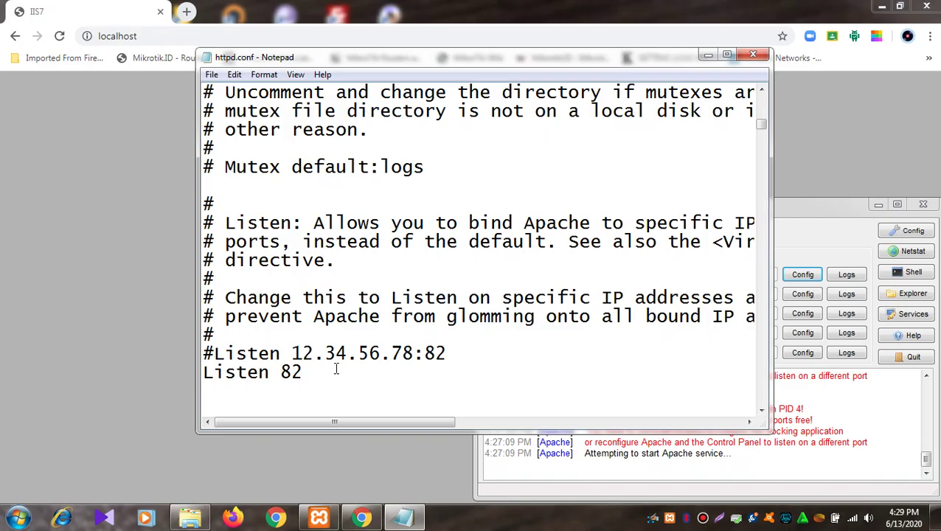
left_click(753, 56)
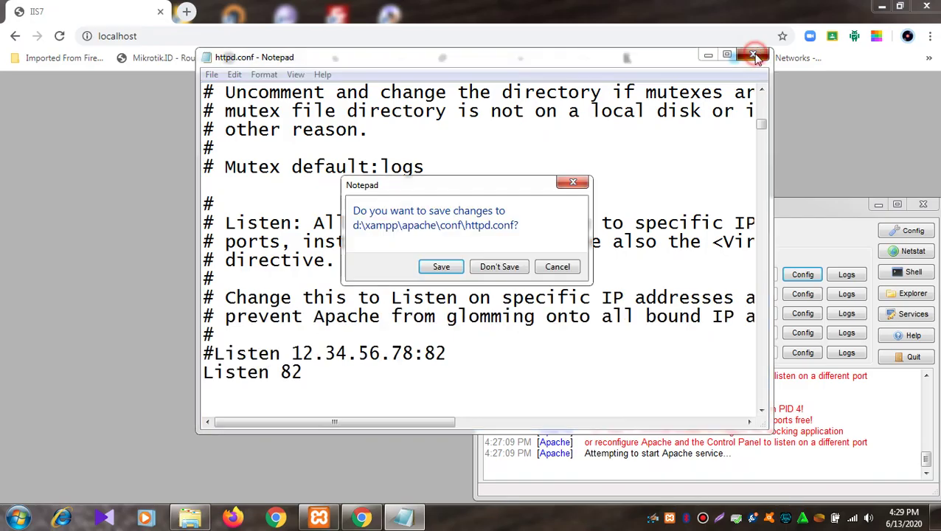
left_click(441, 268)
Start the Apache and MySQL services in XAMPP and close the control panel window.
left_click(713, 276)
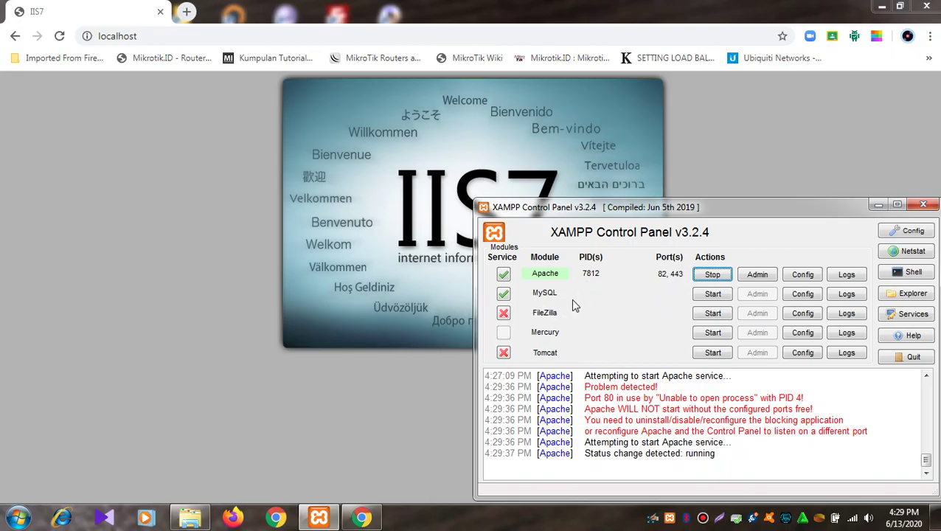
left_click(712, 297)
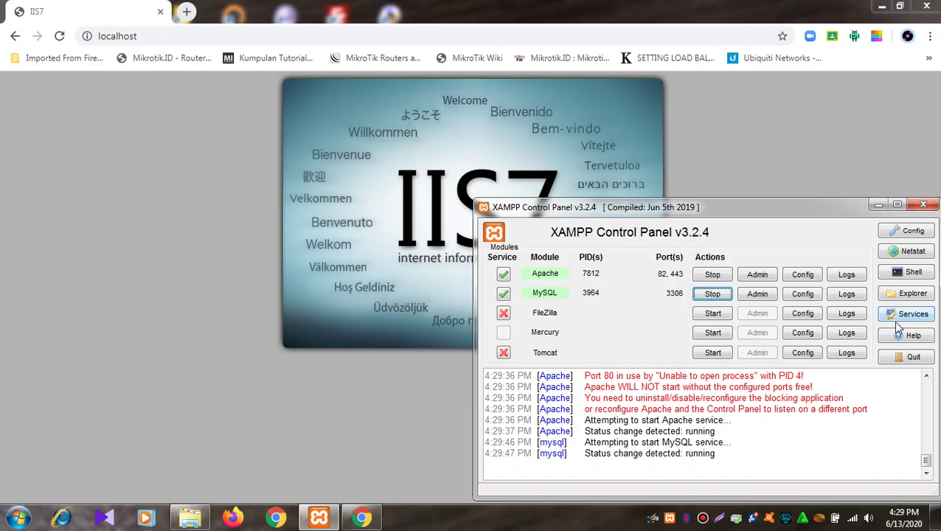
left_click(923, 206)
Load localhost:80 in Chrome to check which page that port serves.
left_click(177, 38)
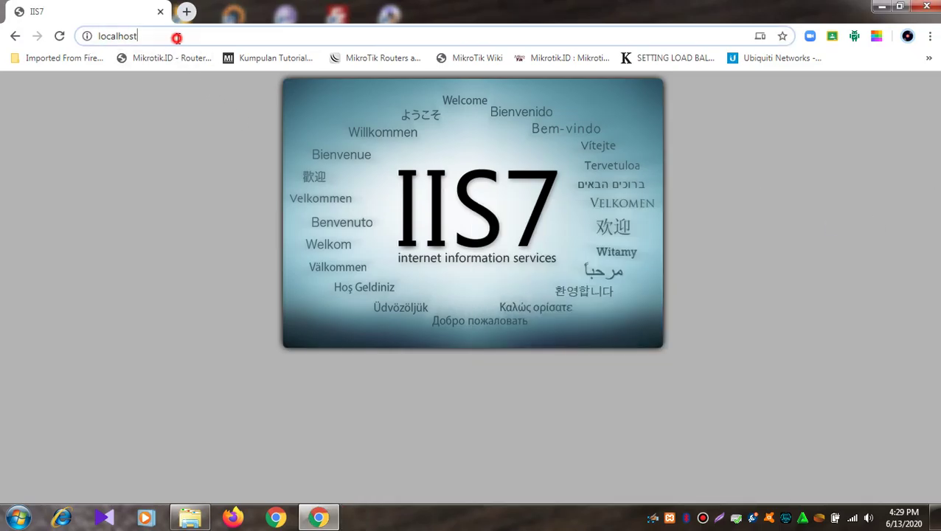
left_click(177, 38)
double_click(177, 38)
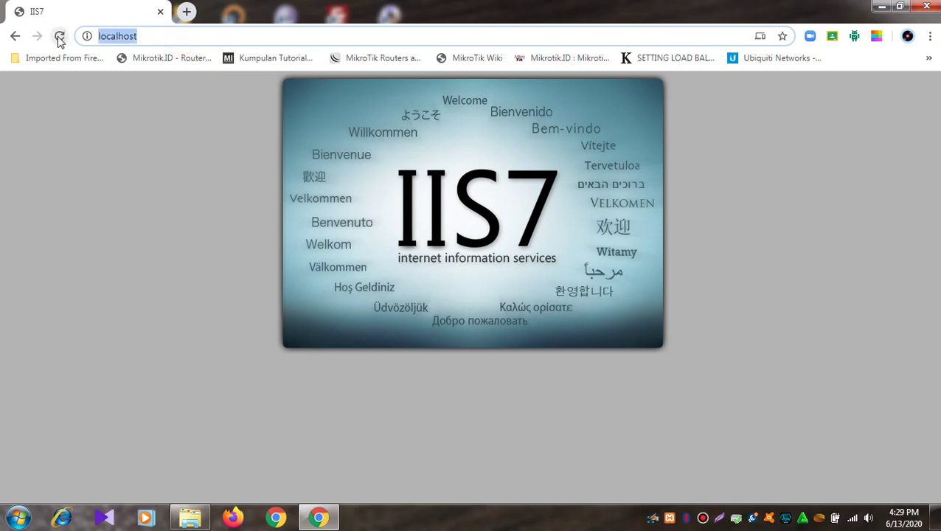
type("local")
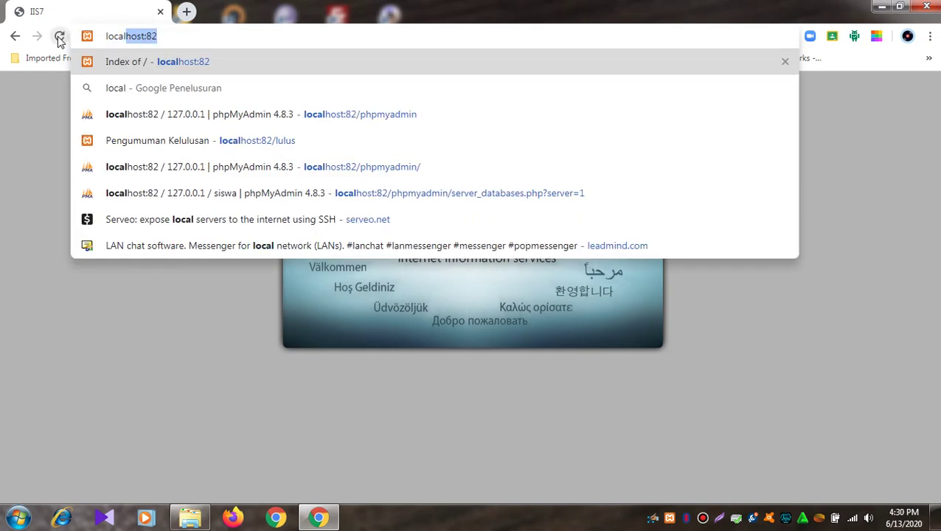
type("host")
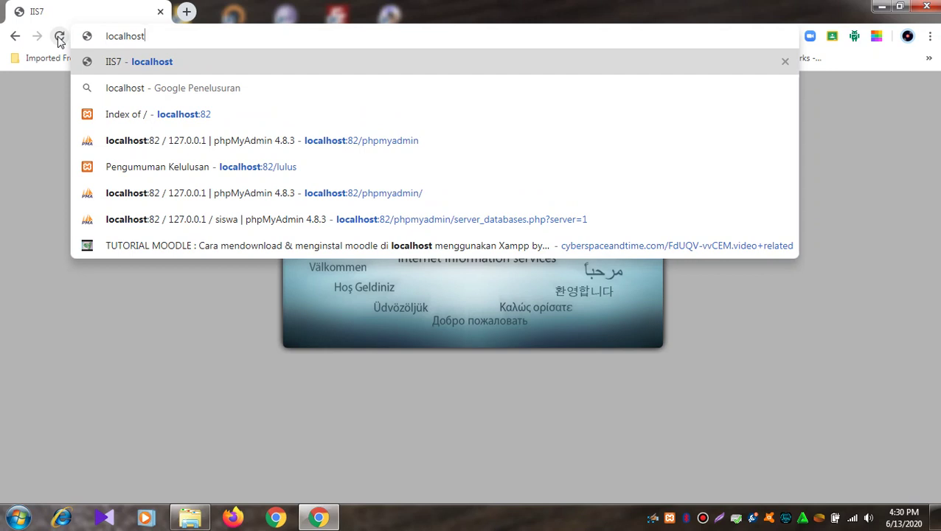
type(":80")
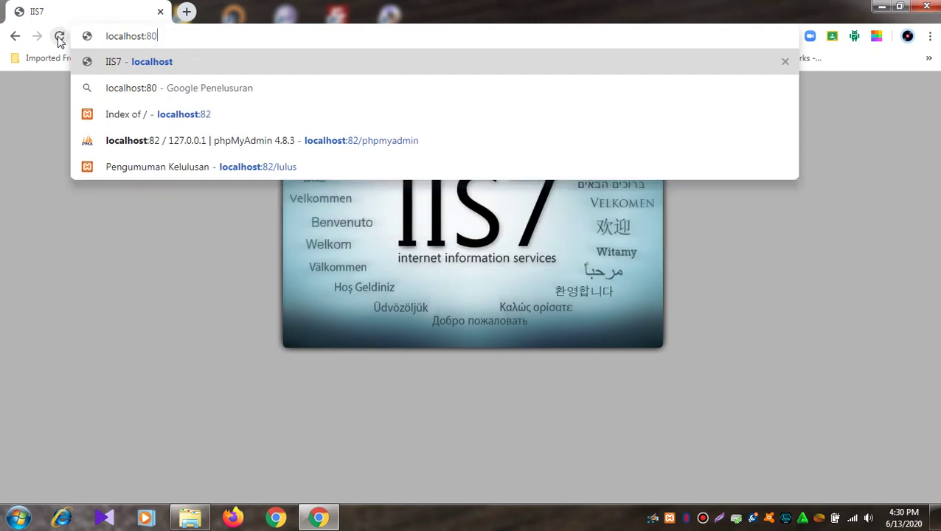
key("Return")
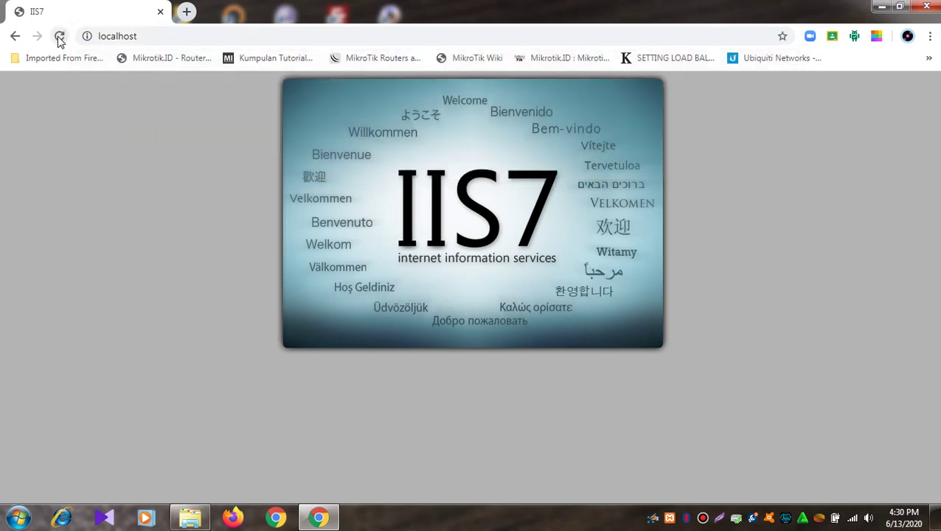
Load localhost:82 in the browser and look over the XAMPP dashboard page that Apache serves.
left_click(178, 33)
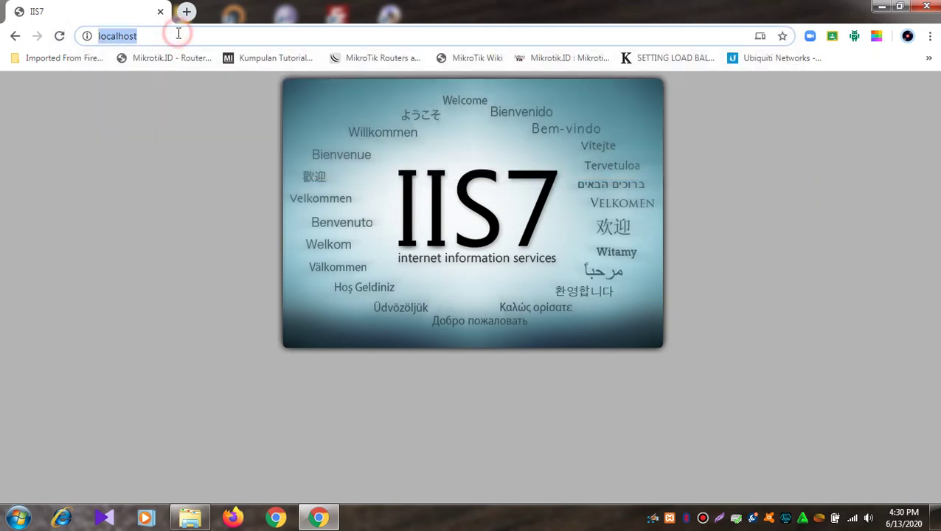
left_click(179, 33)
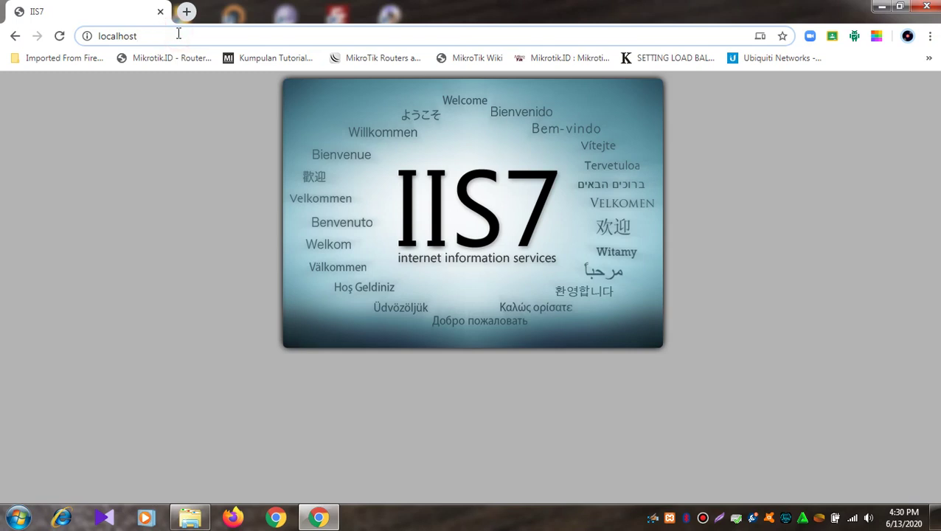
type(":")
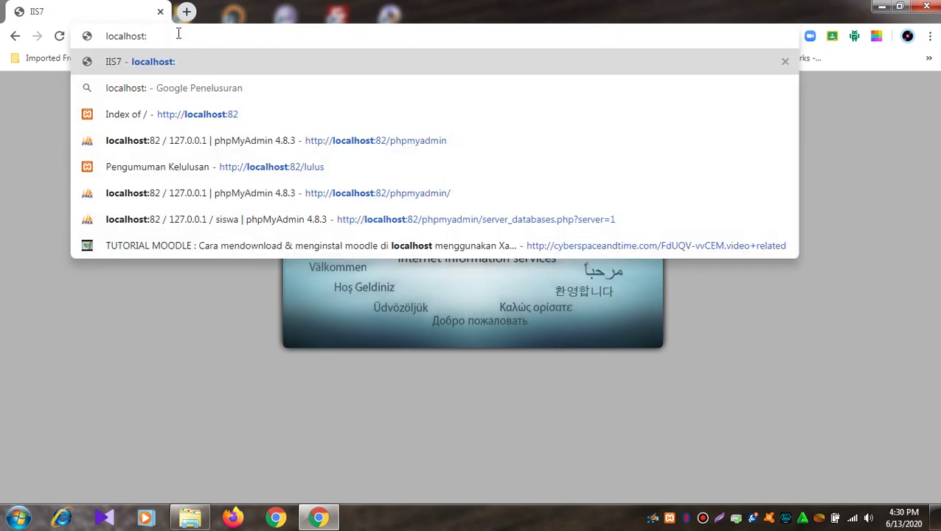
type("82")
key("Return")
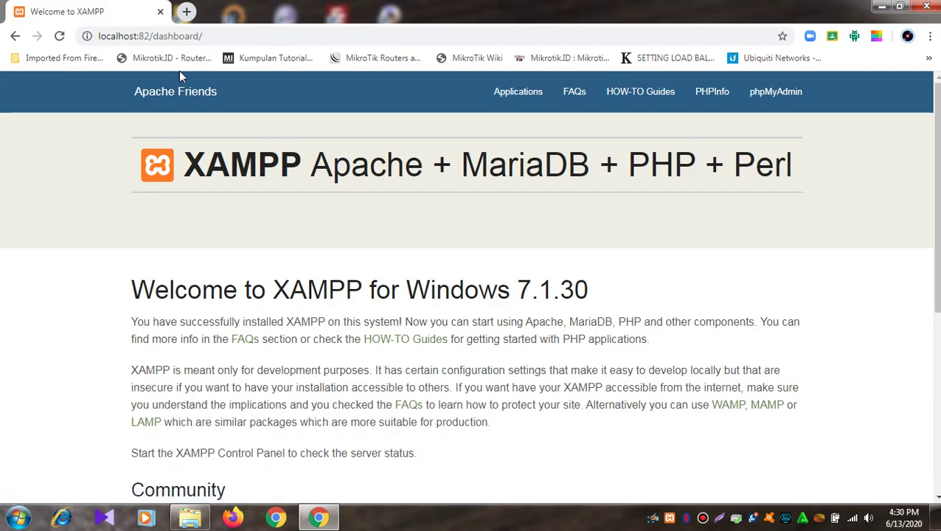
scroll(190, 220, "down", 3)
scroll(189, 224, "up", 3)
Replace the dashboard path with phpmyadmin to load localhost:82/phpmyadmin, check the page, and close the browser.
left_click_drag(231, 35, 156, 34)
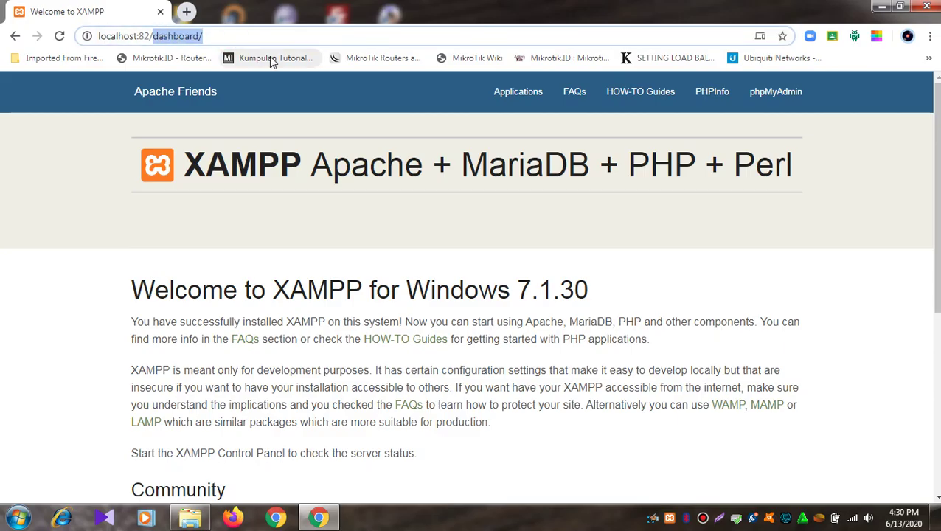
left_click(267, 33)
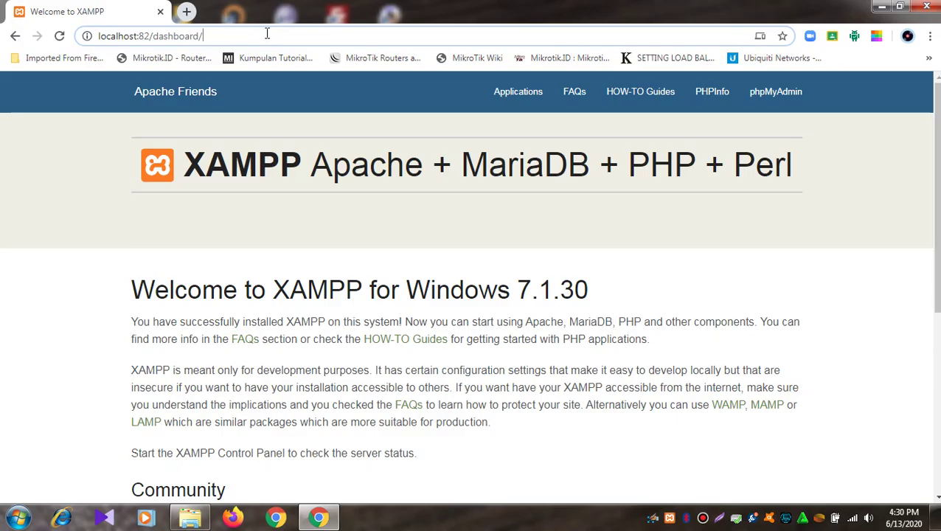
key("BackSpace")
key("BackSpace")
key("BackSpace")
key("BackSpace")
key("BackSpace")
key("BackSpace")
key("BackSpace")
key("BackSpace")
key("BackSpace")
key("BackSpace")
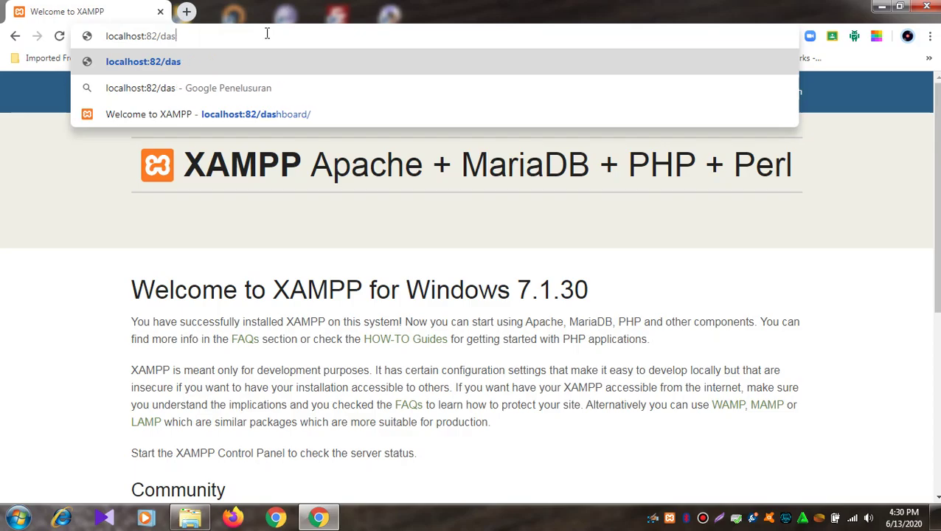
type("ph")
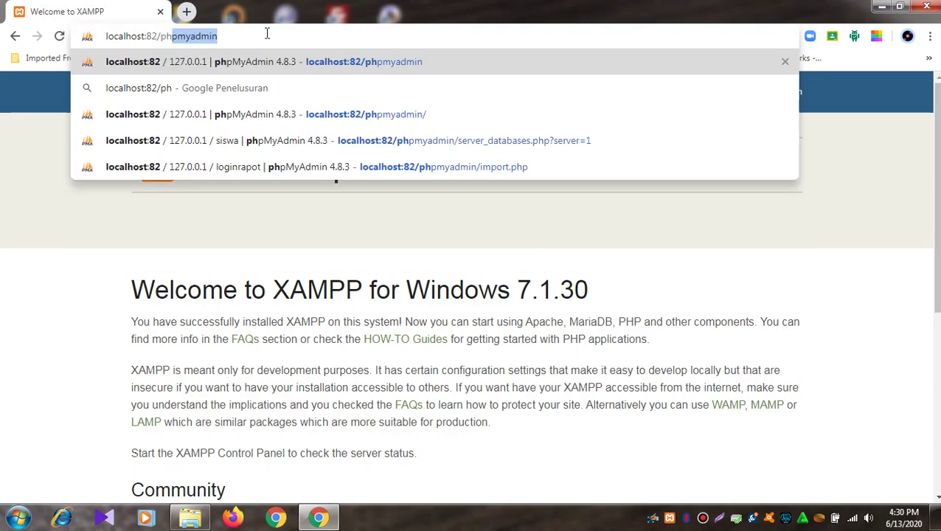
type("pmya")
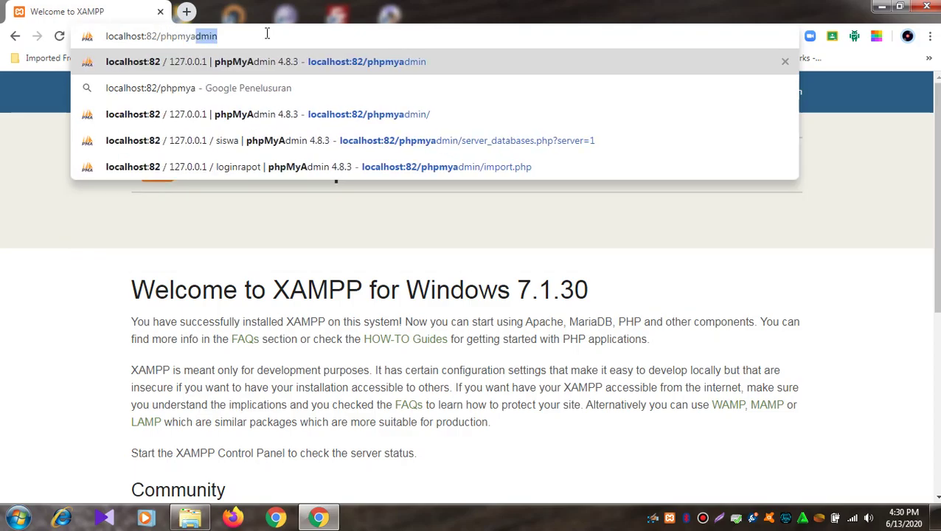
type("dmin")
key("Return")
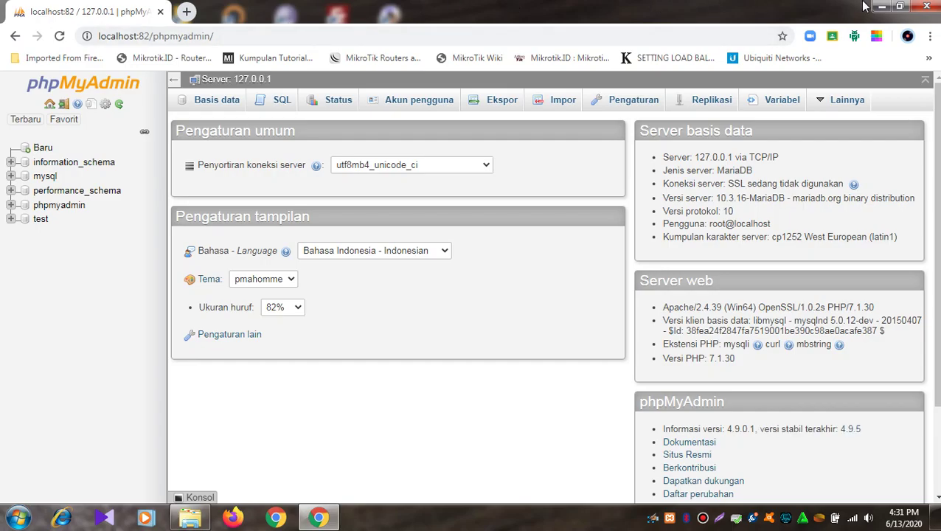
left_click(922, 8)
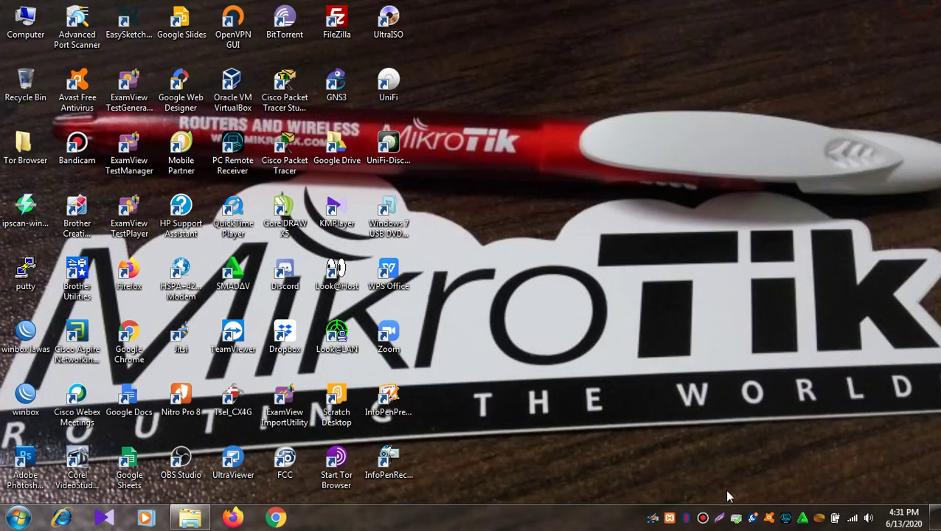
Reopen the XAMPP Control Panel and examine the Apache and MySQL ports and the log messages about port 80.
right_click(670, 518)
left_click(697, 402)
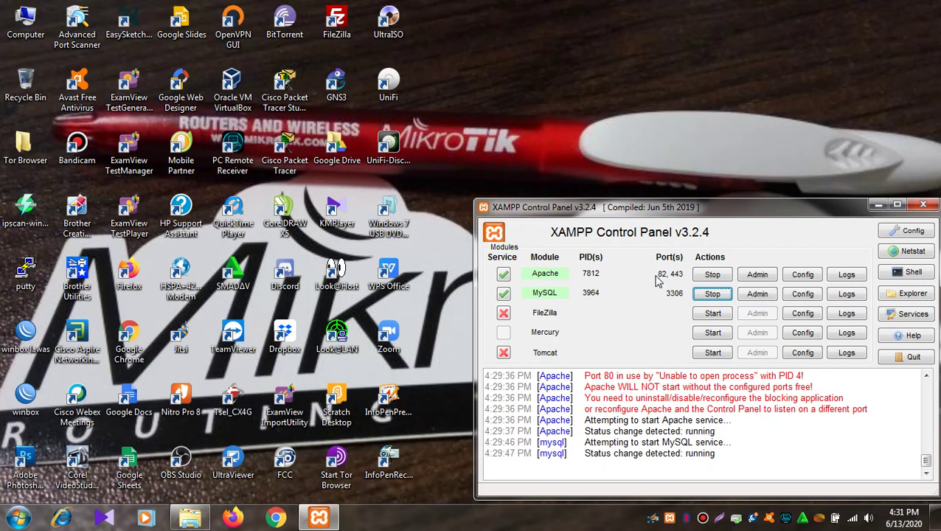
left_click_drag(582, 376, 823, 377)
left_click(823, 377)
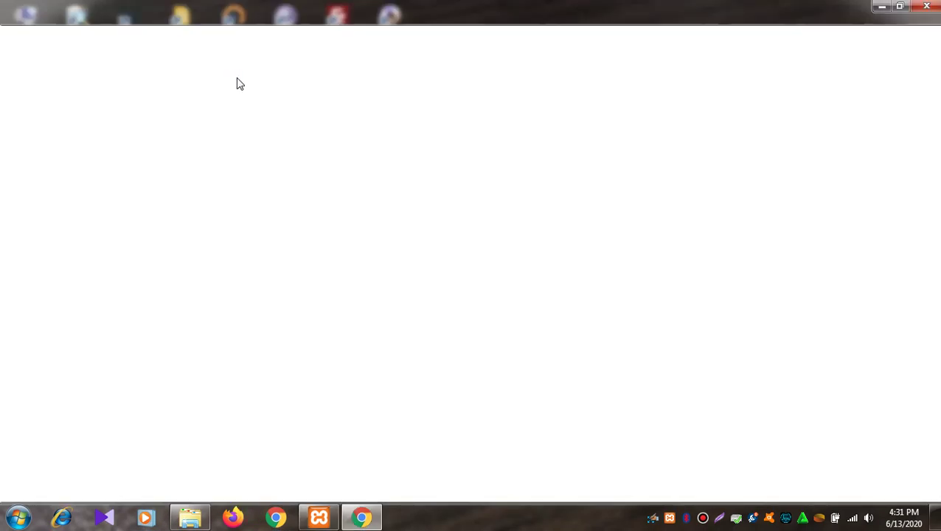
Load the localhost:82 dashboard in a new Chrome window to check the port in its address, then close Chrome and minimize the XAMPP Control Panel.
left_click(239, 41)
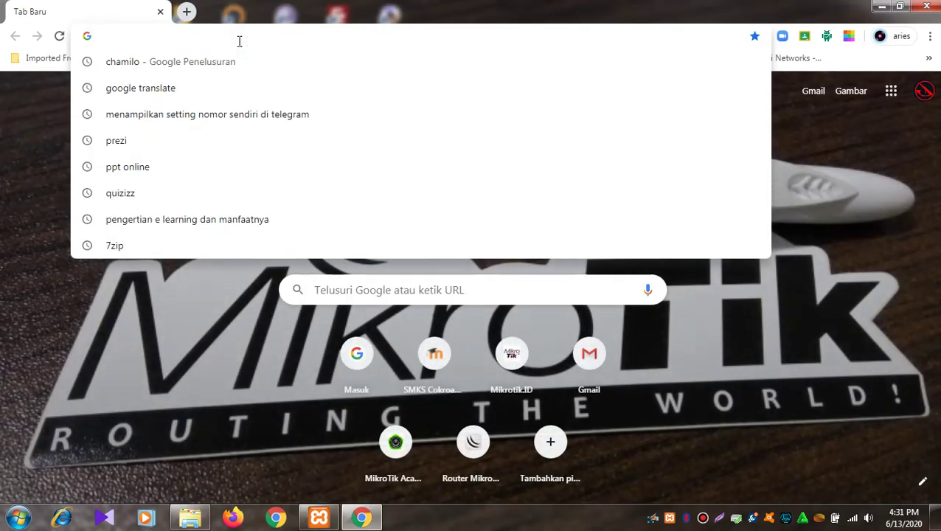
type("lo")
key("Return")
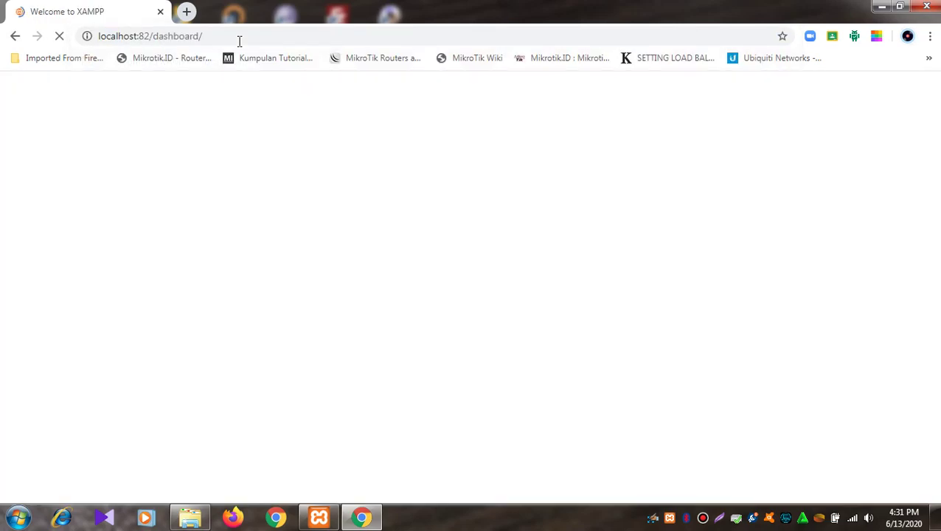
left_click(147, 37)
left_click(147, 37)
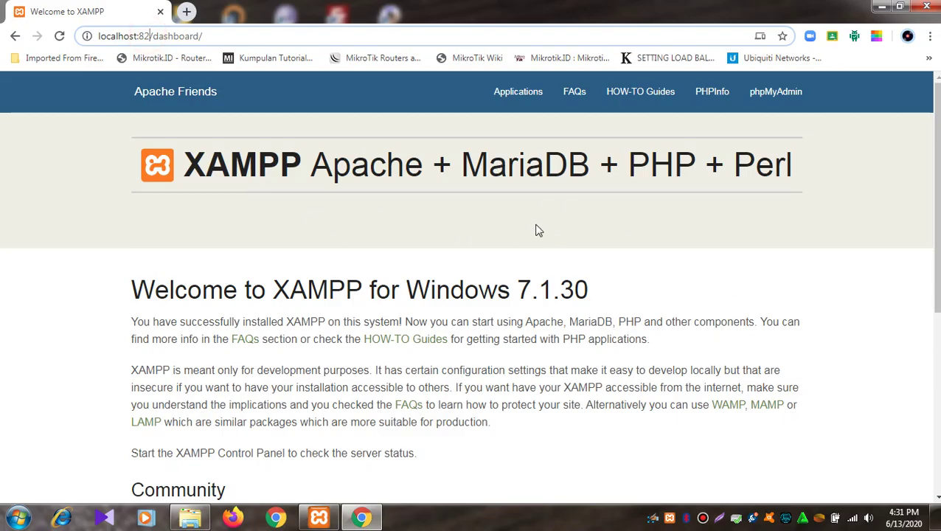
left_click(926, 7)
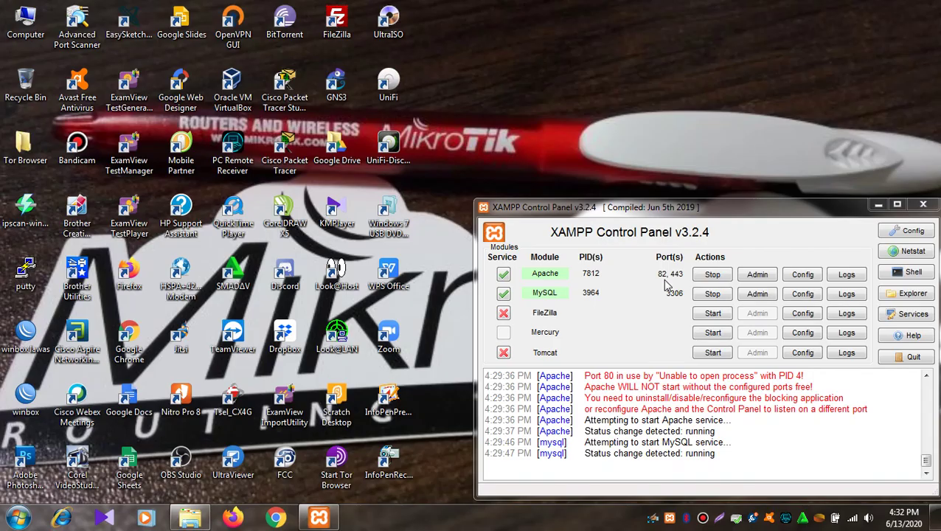
left_click(873, 204)
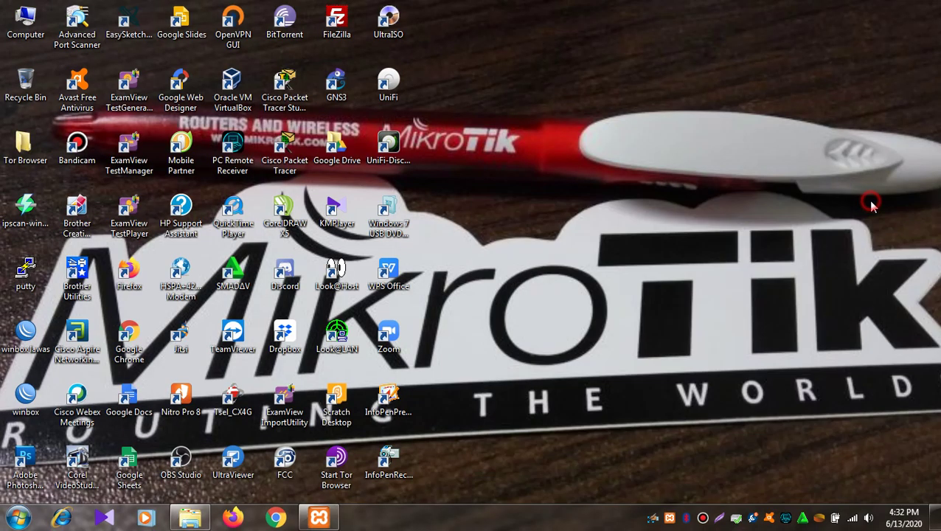